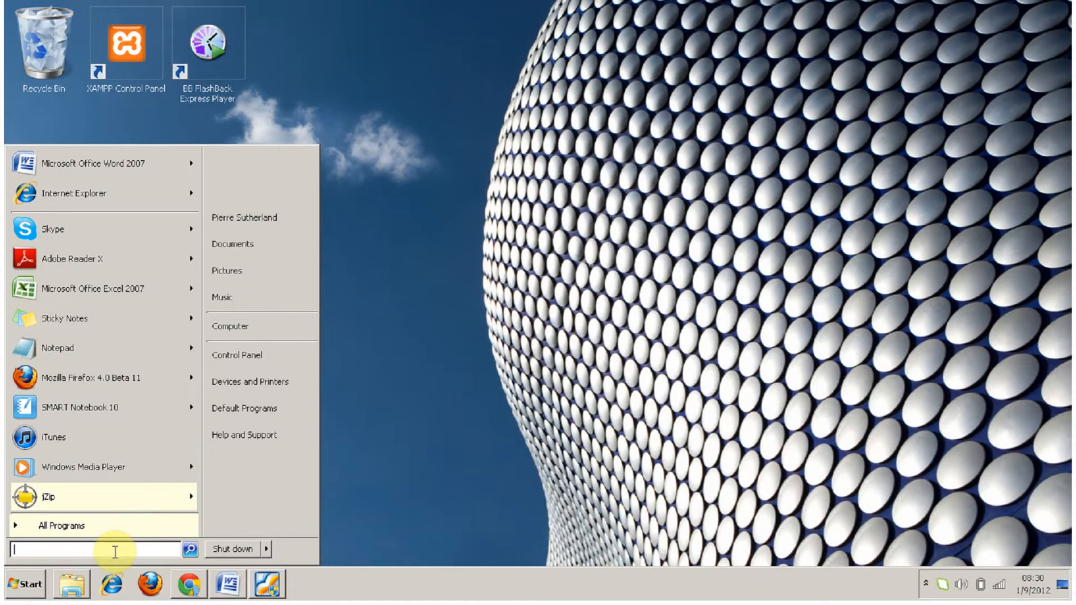
Step: Launch The Geometer's Sketchpad by searching for "gsp" among the installed programs
text(gsp)
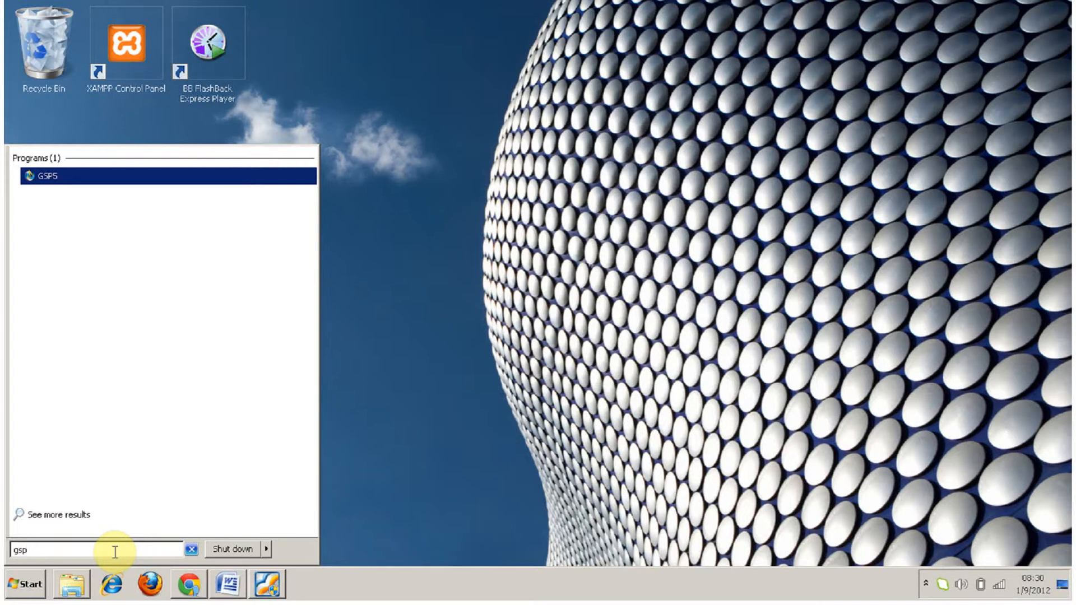
key(Return)
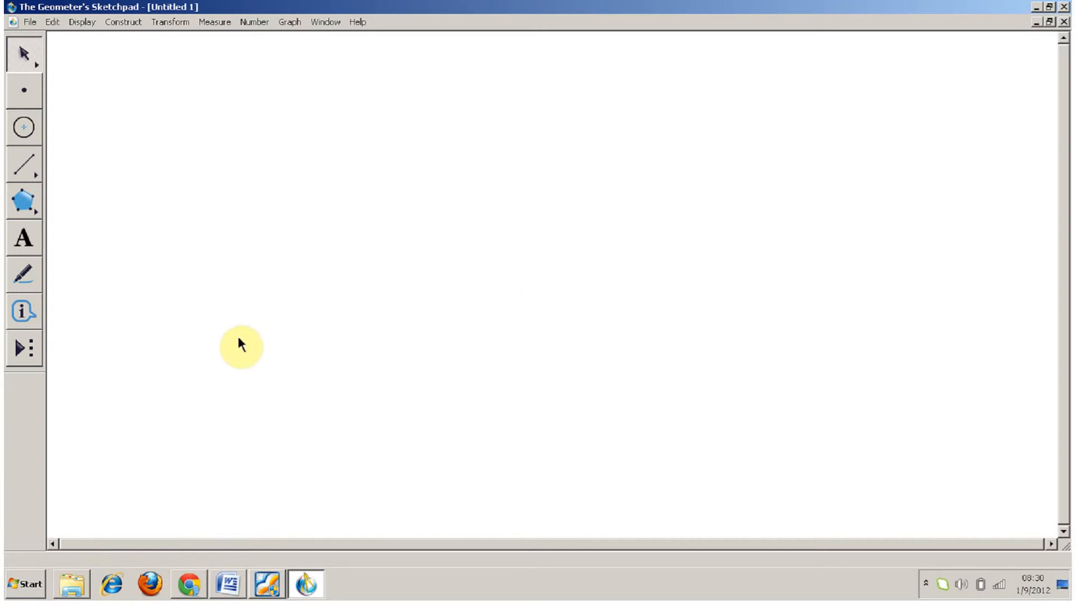
Step: Place a free point on the blank sketch and construct a circle to the left of it
click(32, 103)
click(390, 209)
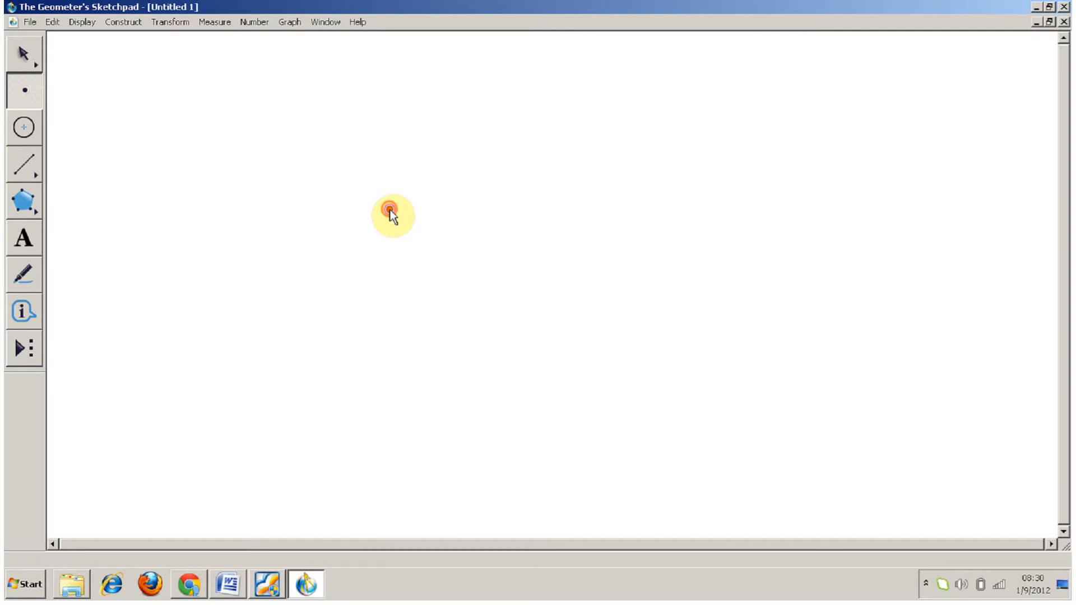
click(32, 140)
drag(175, 172, 235, 173)
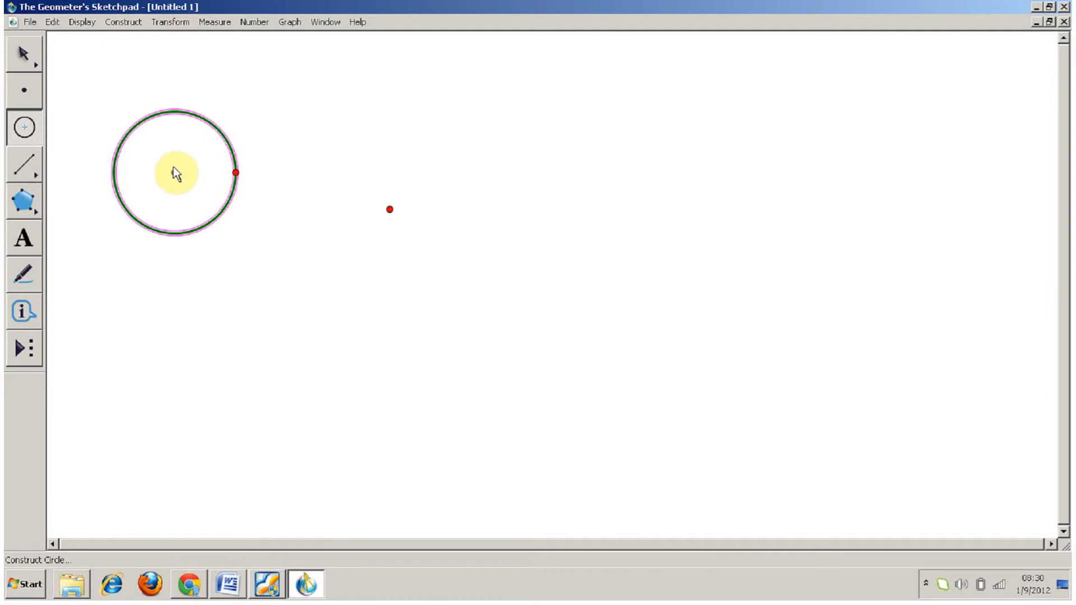
Step: Construct a slanted segment between the circle and the free point with the segment tool
click(16, 169)
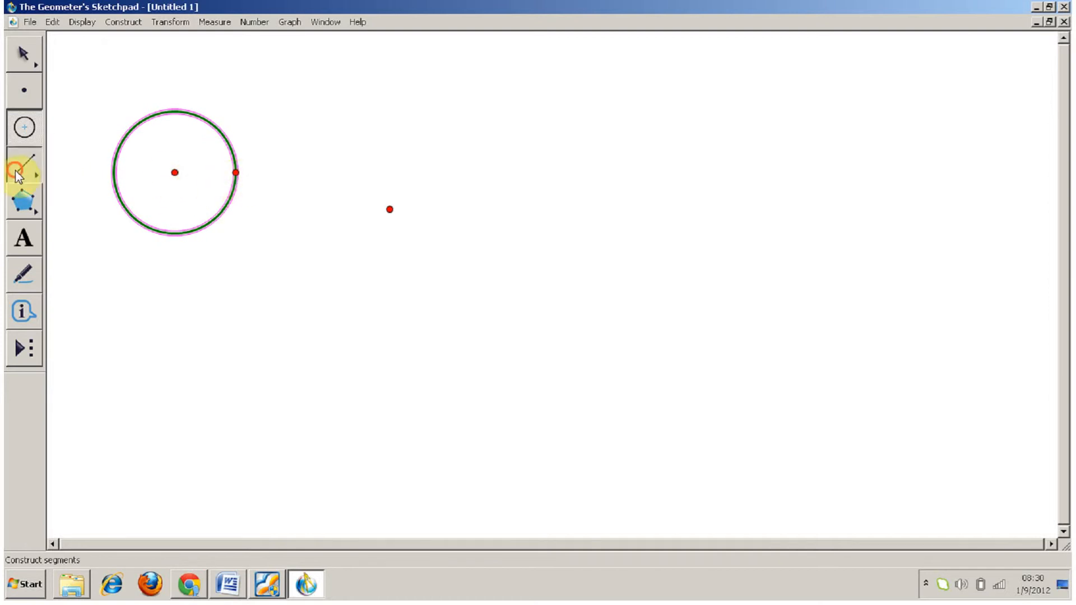
drag(15, 169, 62, 168)
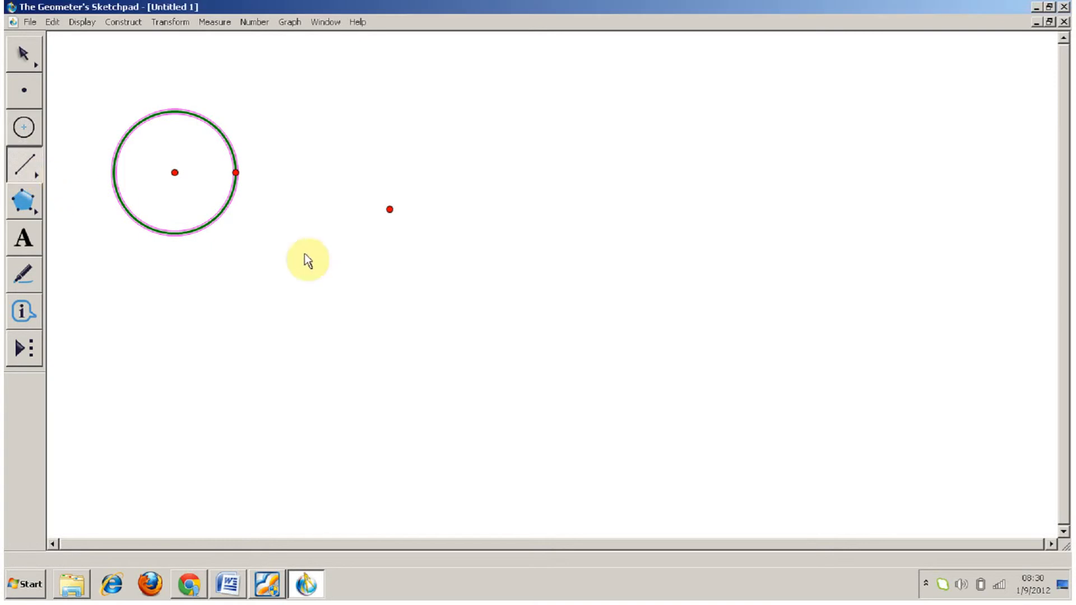
drag(278, 251, 368, 143)
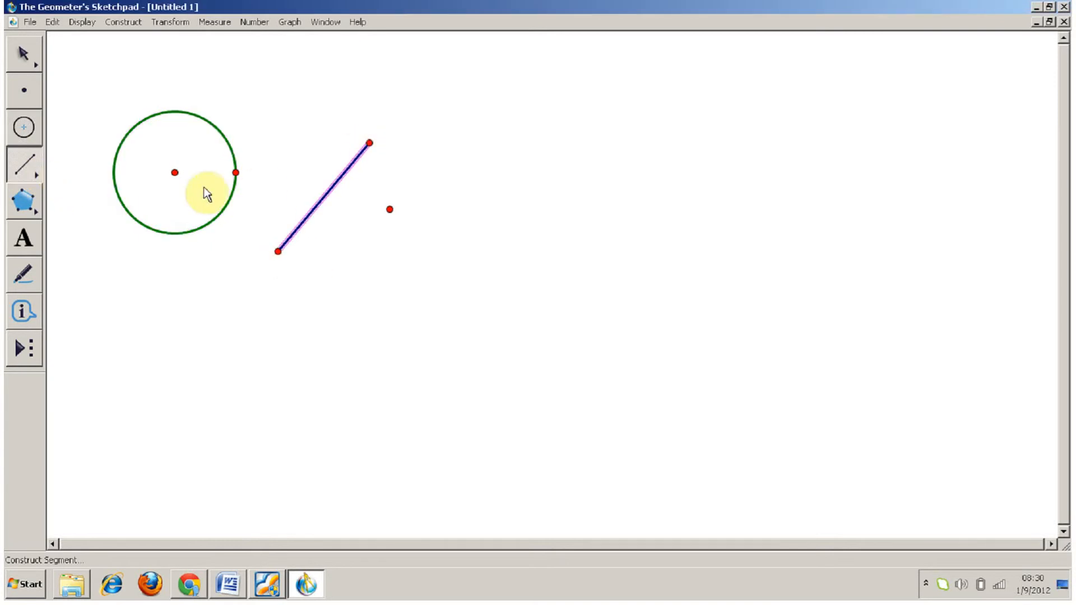
Step: Construct a ray to the right of the segment and a full line beyond it, both rising at a similar slant
drag(37, 170, 95, 169)
drag(400, 264, 477, 156)
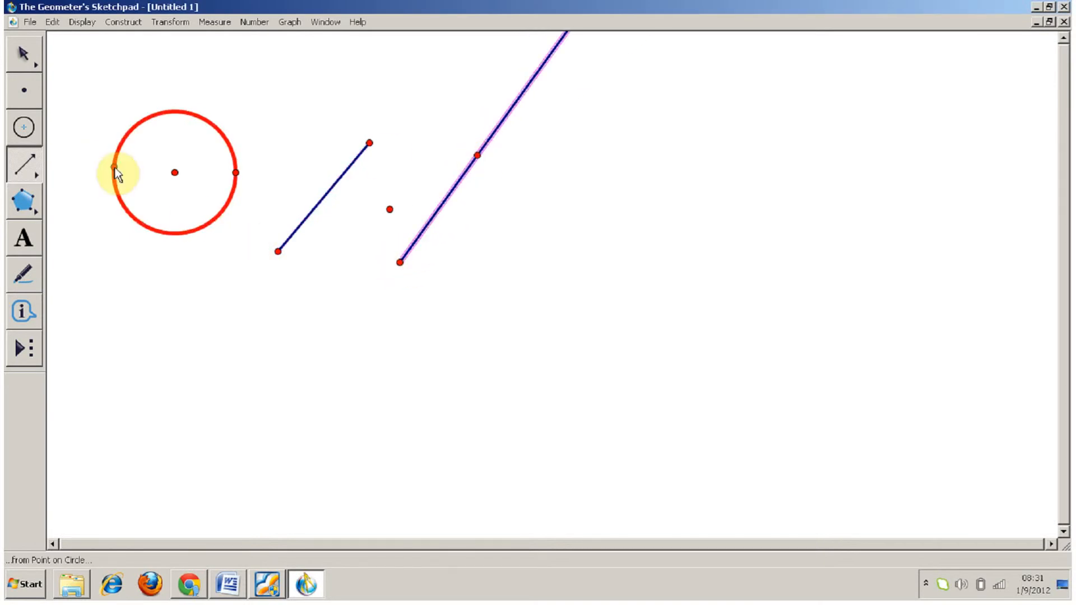
drag(29, 167, 135, 165)
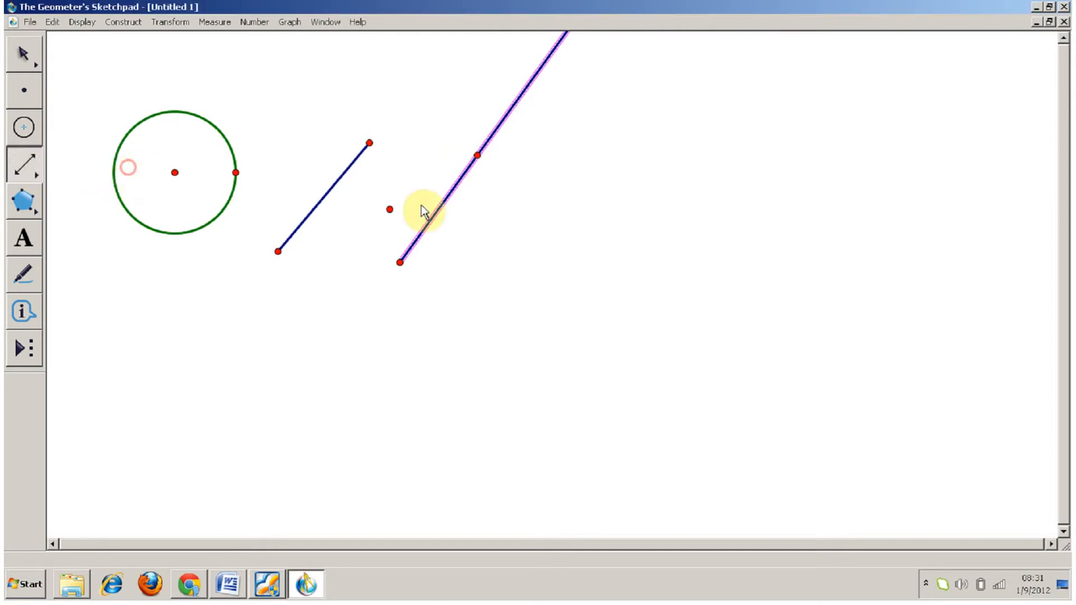
drag(507, 275, 584, 164)
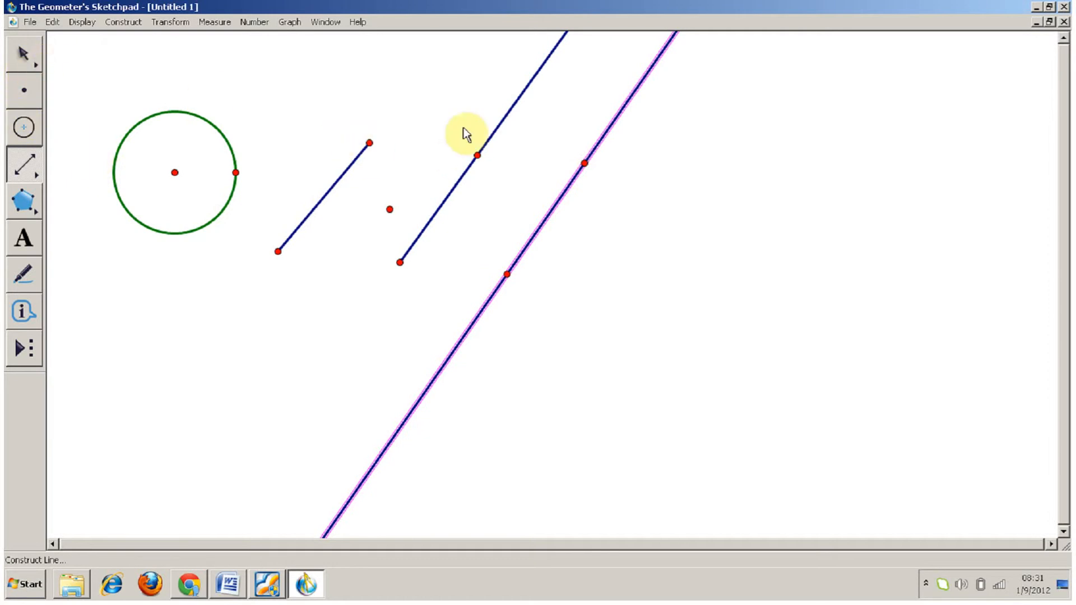
Step: Reshape the circle, segment, ray and line by moving their defining points with the selection tool
click(22, 51)
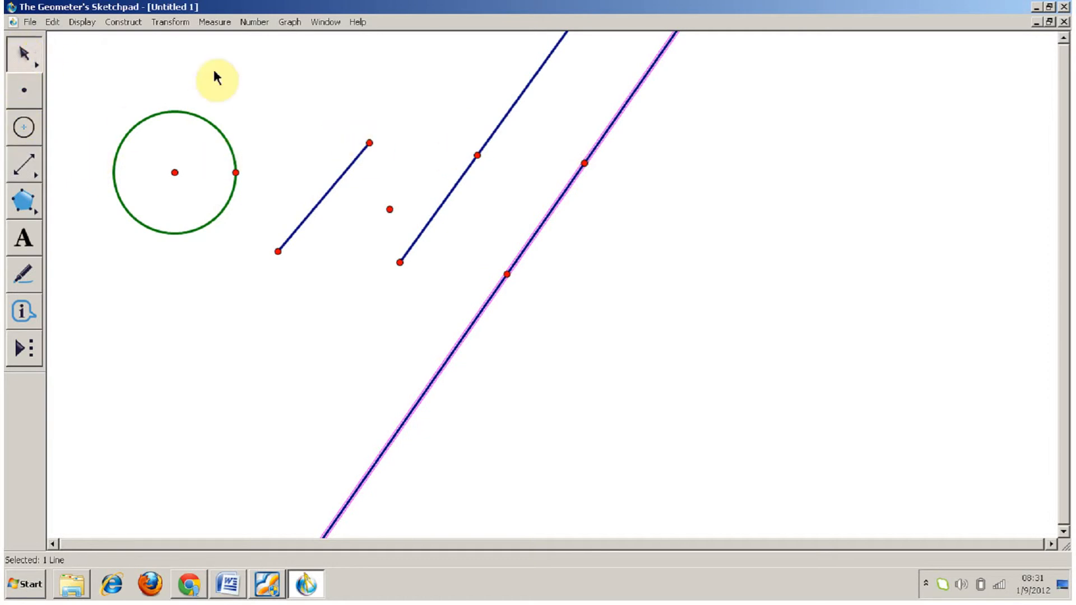
drag(237, 172, 171, 216)
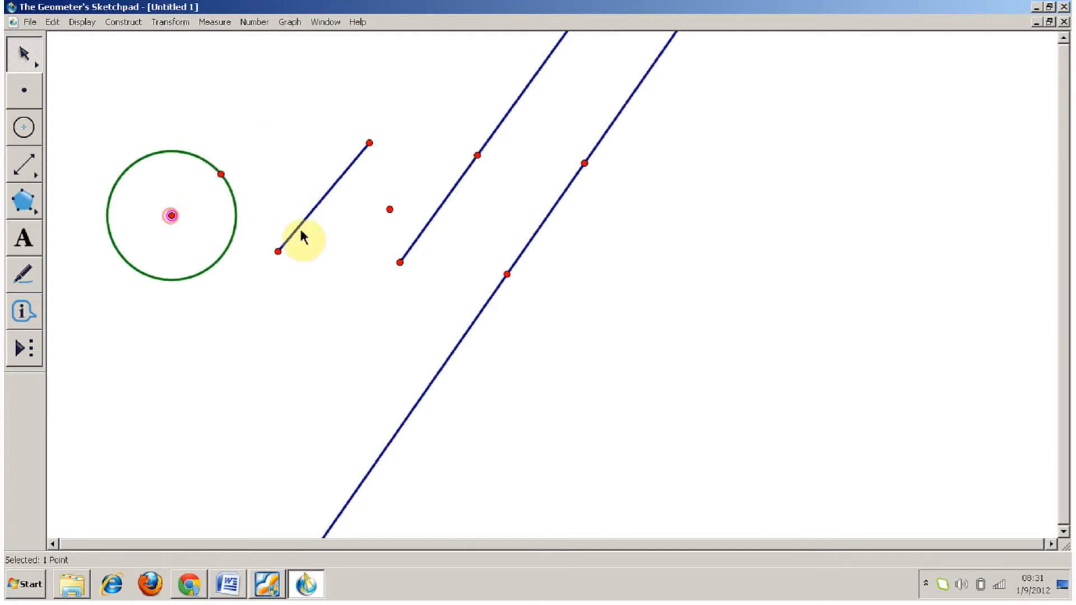
drag(278, 251, 308, 238)
drag(477, 155, 507, 90)
mouse_move(586, 163)
mouse_down()
mouse_move(447, 120)
mouse_move(582, 153)
mouse_up()
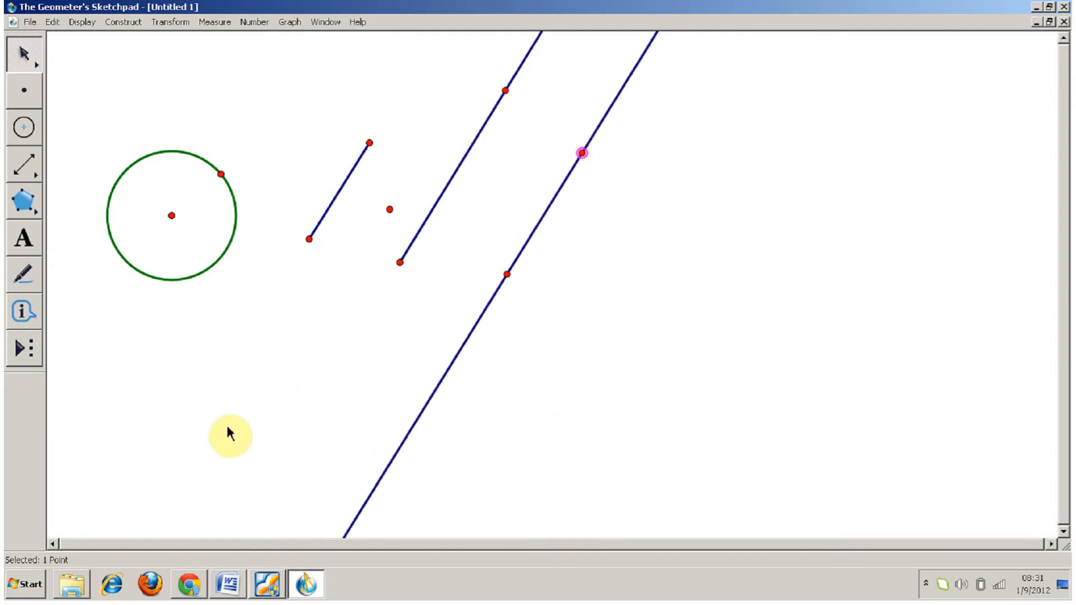
Step: Add a second blank page to the document through Document Options
click(30, 21)
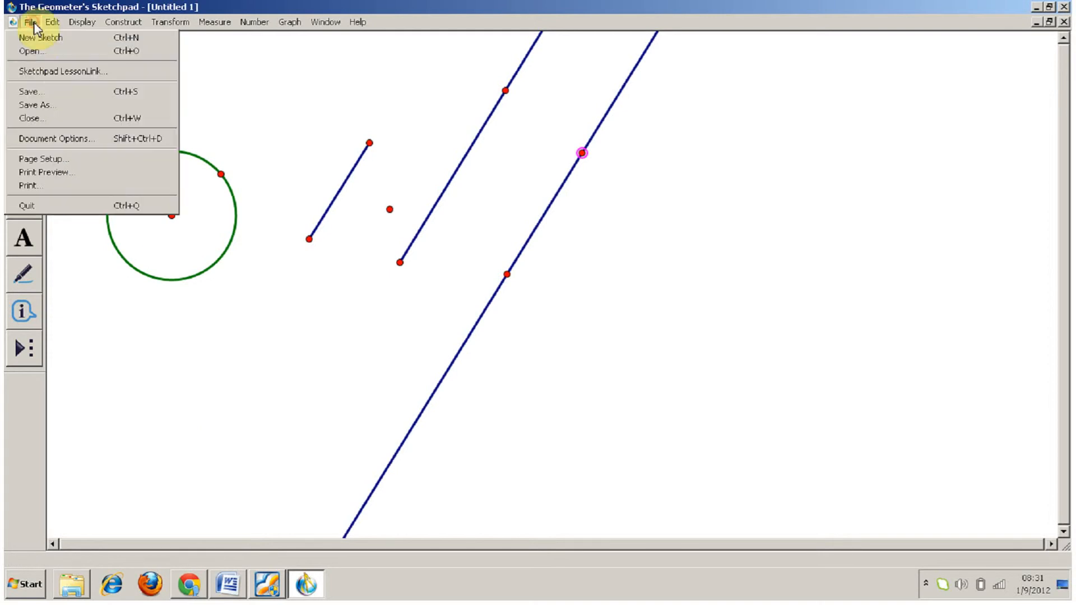
click(83, 139)
click(636, 164)
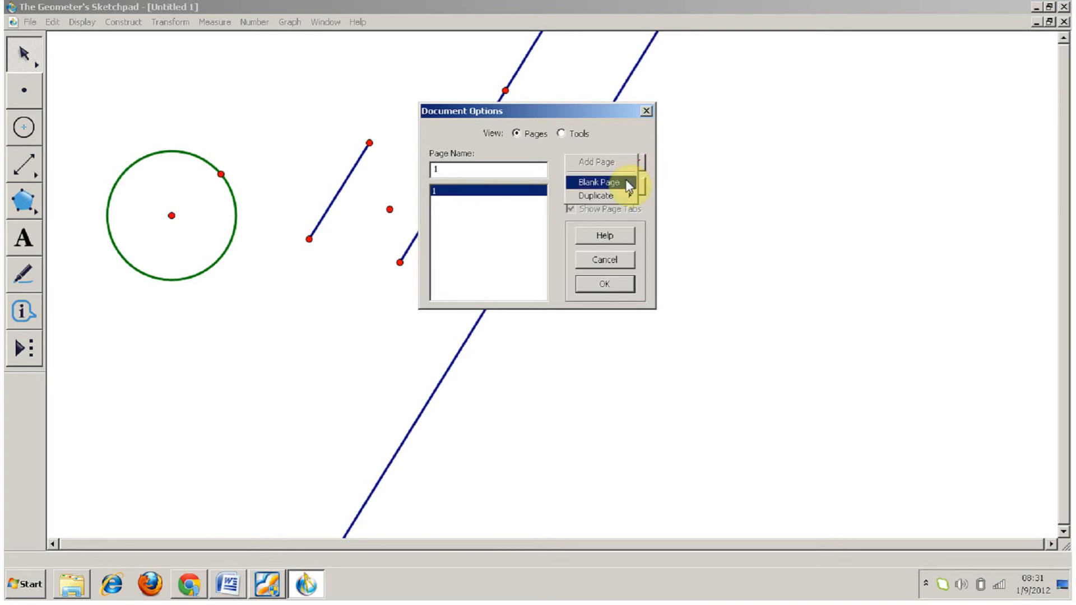
click(629, 185)
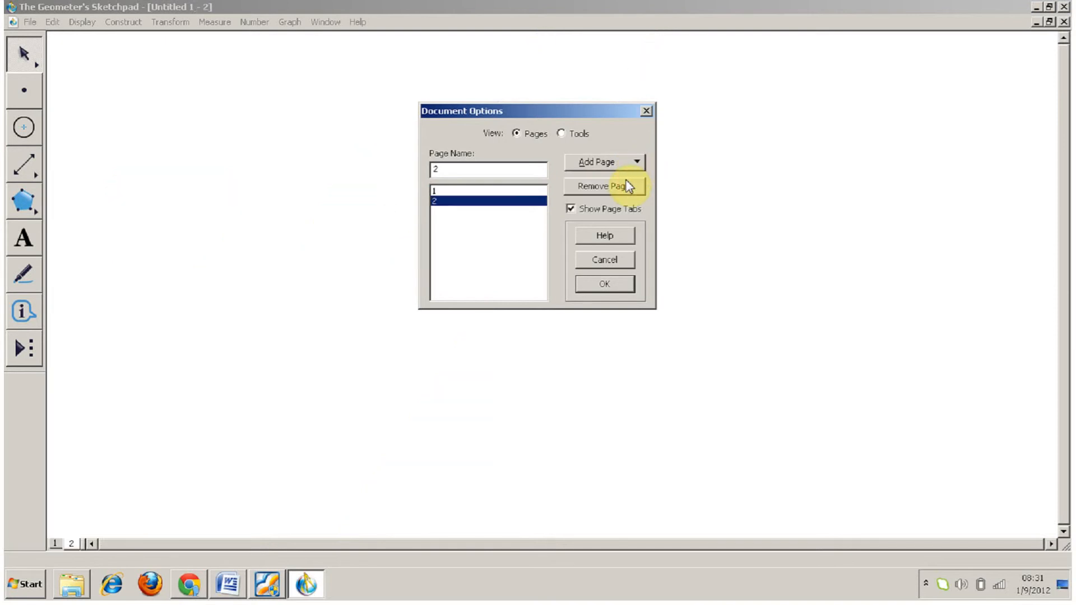
click(612, 283)
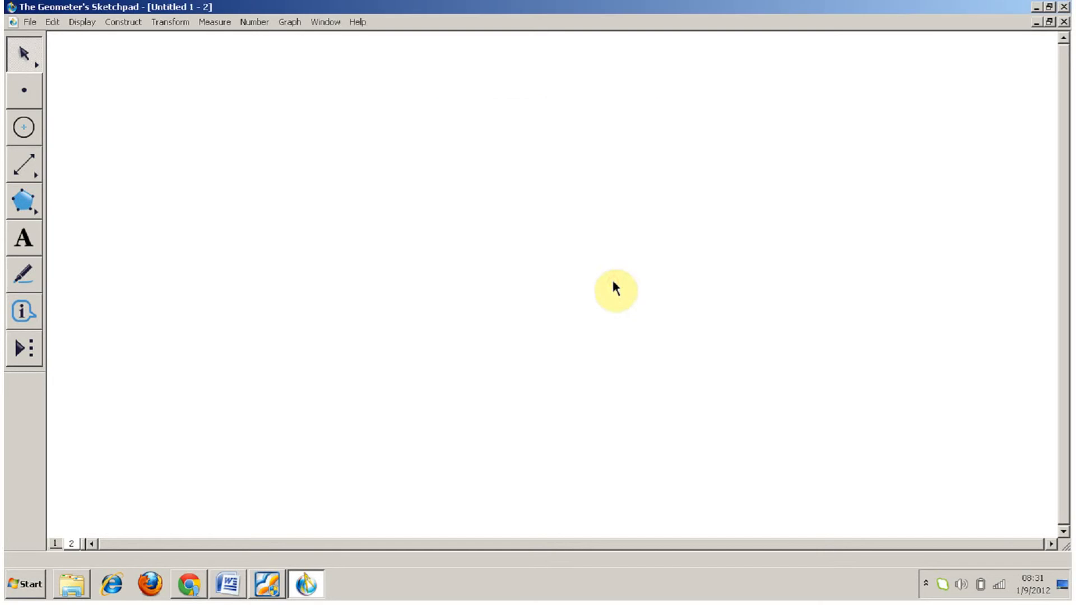
Step: Sketch an approximate square on page 2 from four connected segments and deselect it
drag(23, 164, 60, 174)
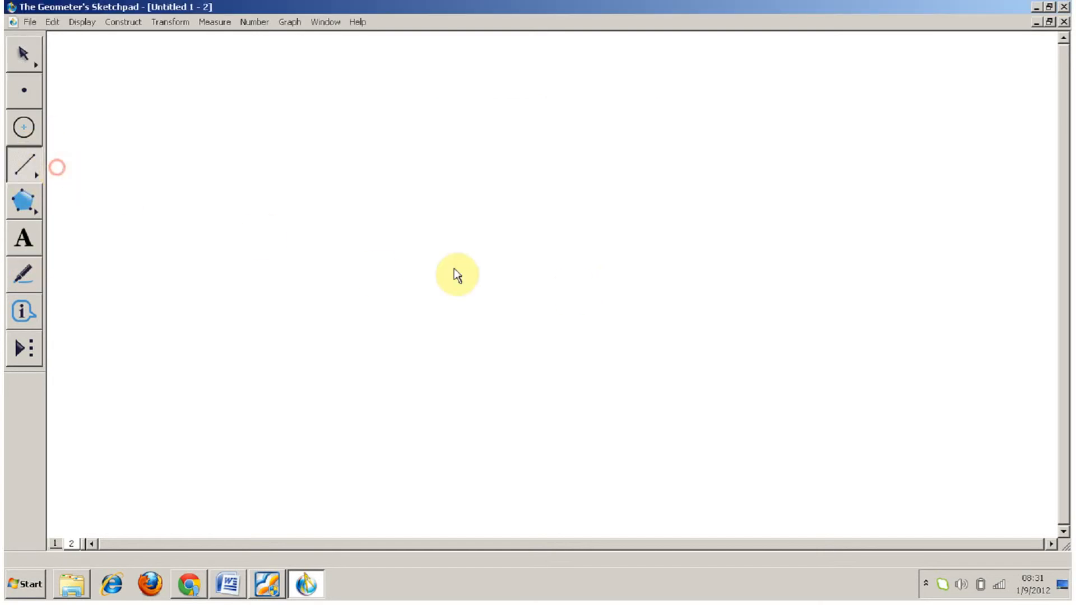
mouse_move(415, 336)
mouse_down()
mouse_move(412, 219)
mouse_move(543, 220)
mouse_move(536, 335)
mouse_move(545, 338)
mouse_up()
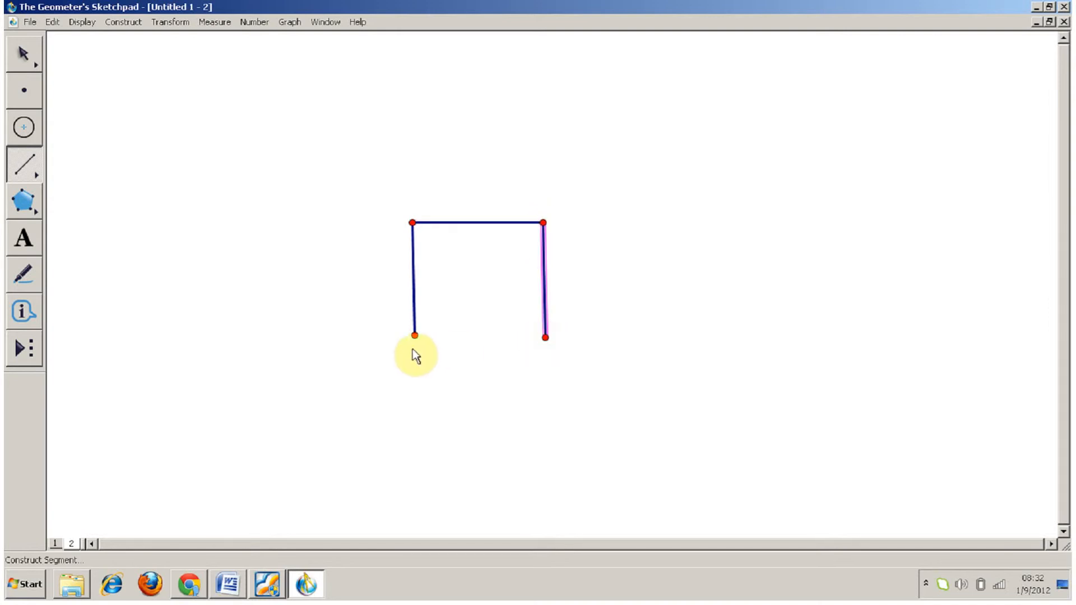
drag(414, 336, 545, 338)
key(Escape)
click(292, 195)
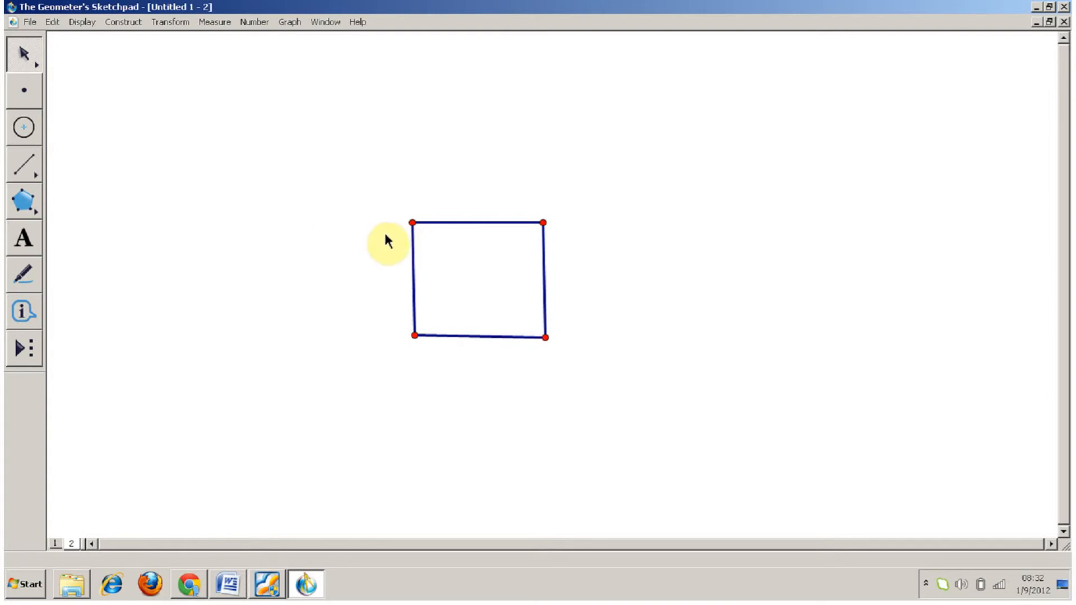
Step: Shift the square's upper-left corner slightly and delete the whole square with its points
mouse_move(414, 222)
mouse_down()
mouse_move(457, 178)
mouse_move(355, 286)
mouse_move(505, 262)
mouse_move(360, 207)
mouse_move(397, 326)
mouse_move(389, 240)
mouse_move(336, 245)
mouse_move(425, 217)
mouse_move(144, 329)
mouse_move(442, 229)
mouse_move(415, 224)
mouse_up()
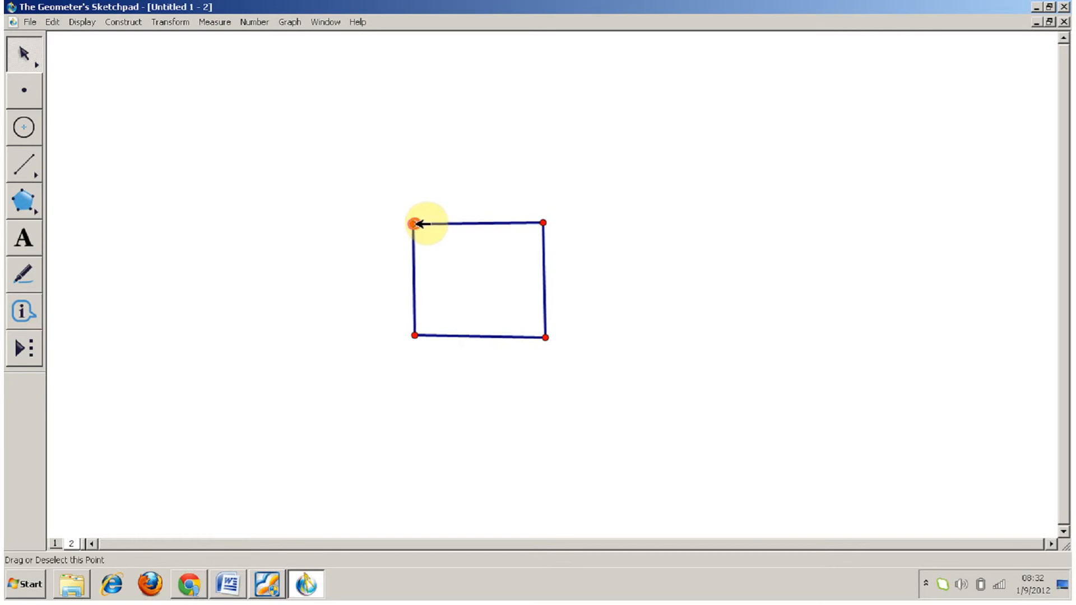
drag(344, 188, 597, 401)
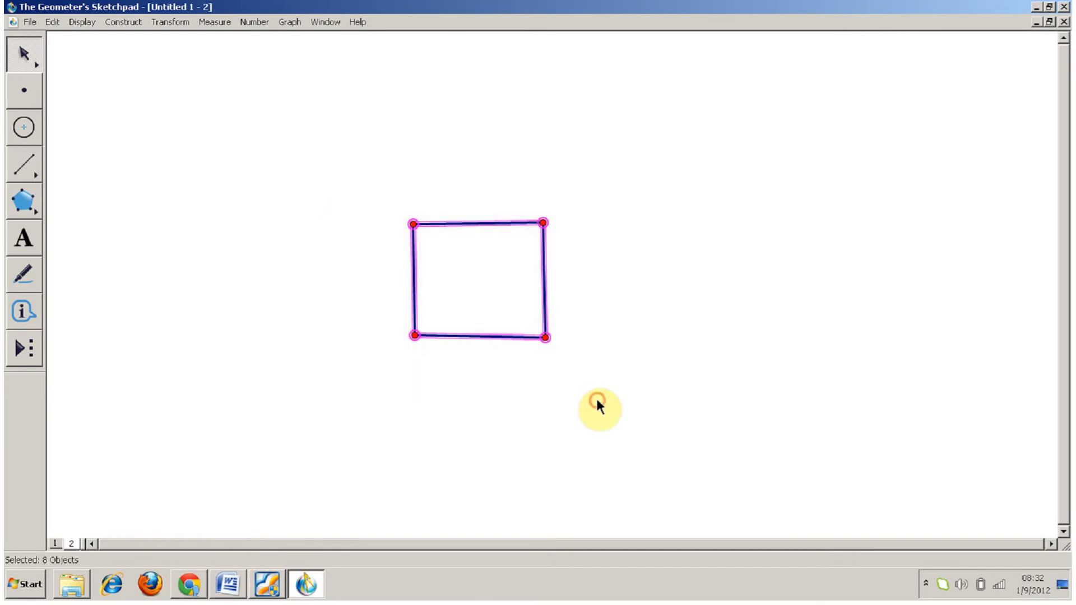
key(Delete)
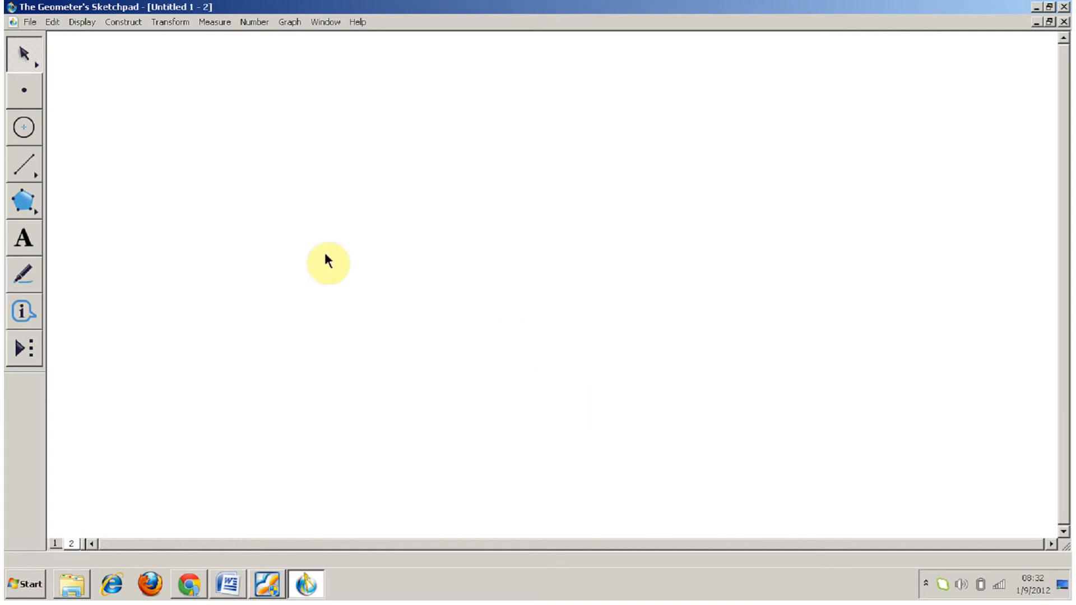
Step: Construct a nearly horizontal line through two points across the lower middle of page 2
drag(29, 163, 136, 174)
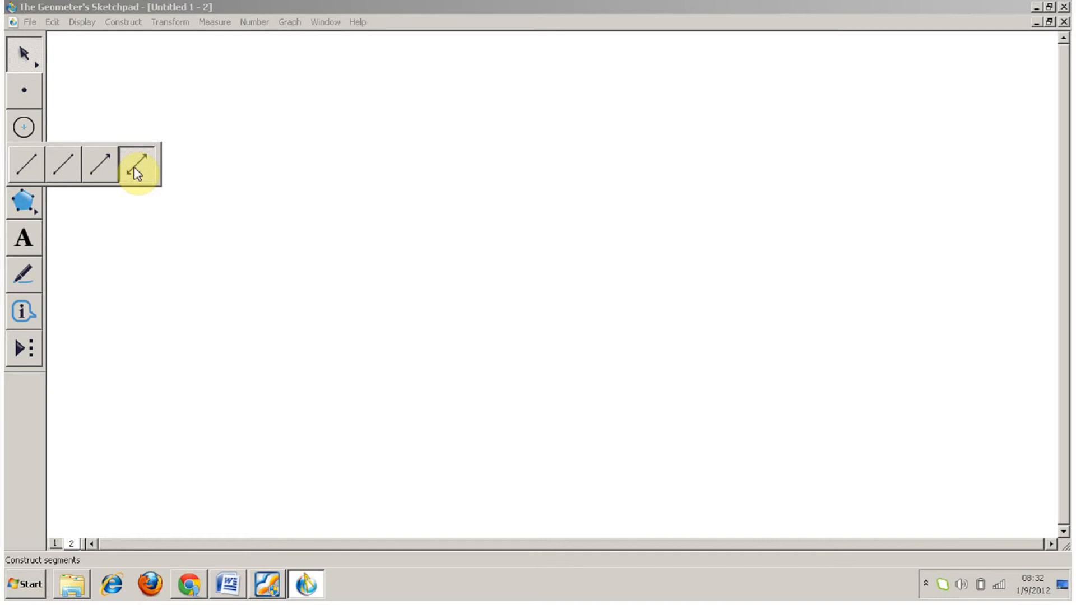
drag(135, 168, 135, 168)
drag(428, 351, 591, 351)
Step: Make the horizontal line dashed and construct a segment exactly between its two defining points, undoing any segment that overshoots them
drag(24, 165, 59, 169)
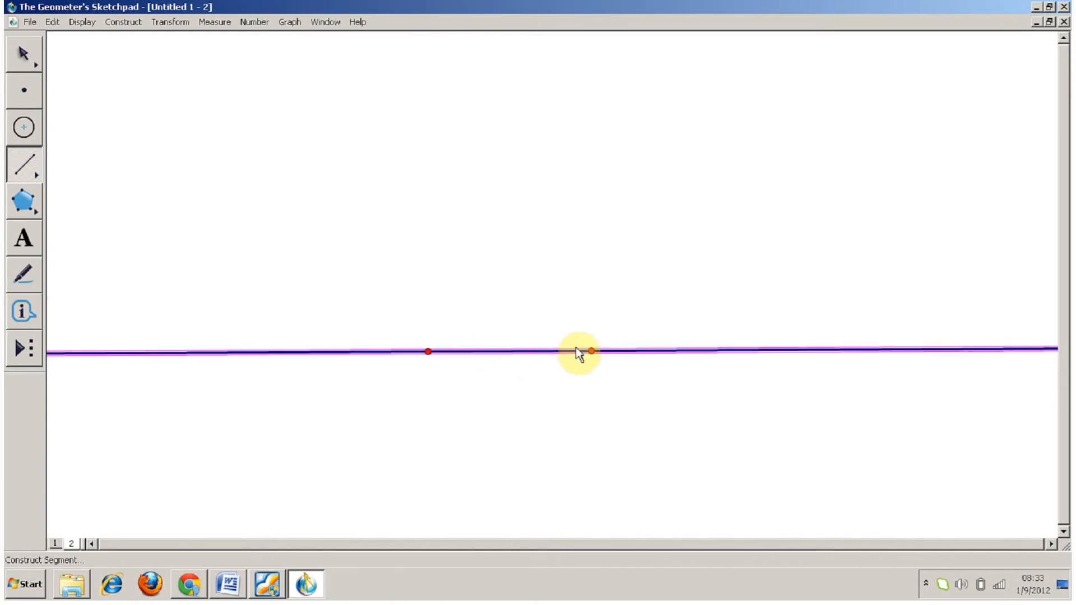
drag(334, 353, 700, 351)
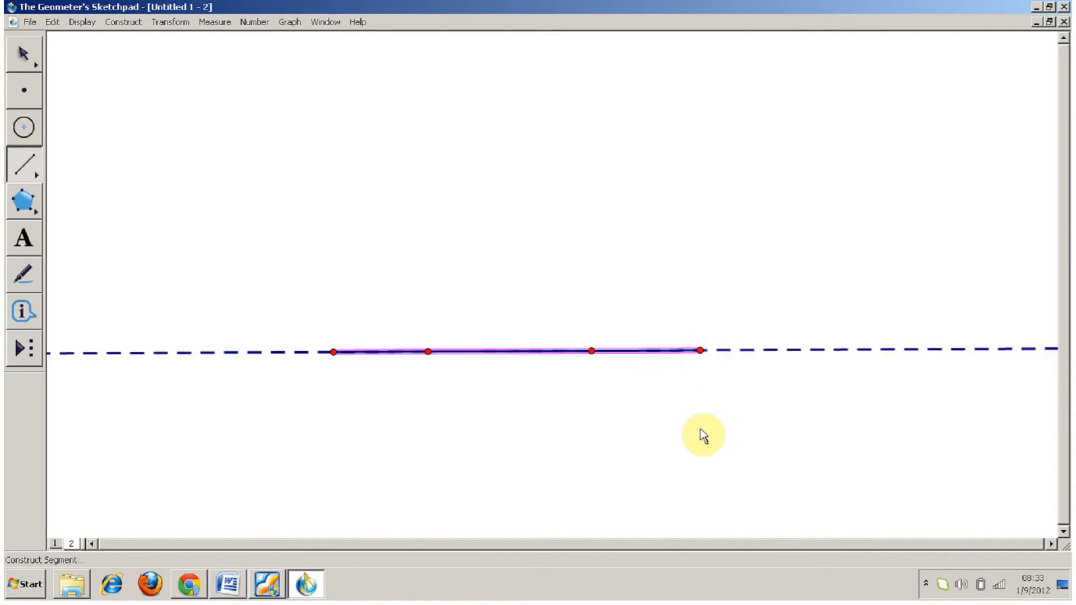
key(ctrl+z)
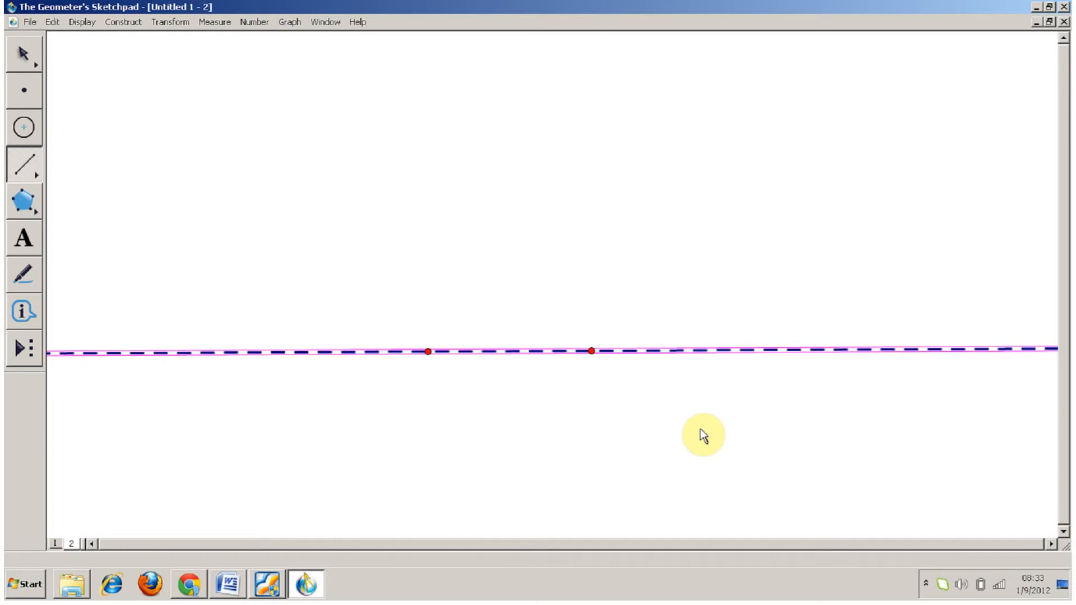
drag(433, 344, 591, 350)
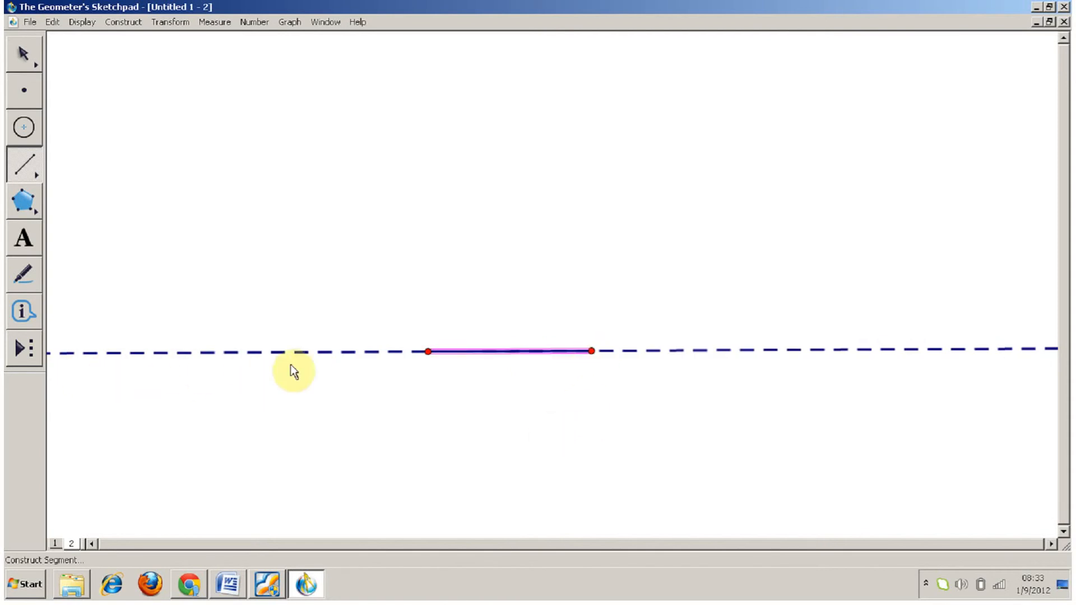
key(Escape)
click(194, 312)
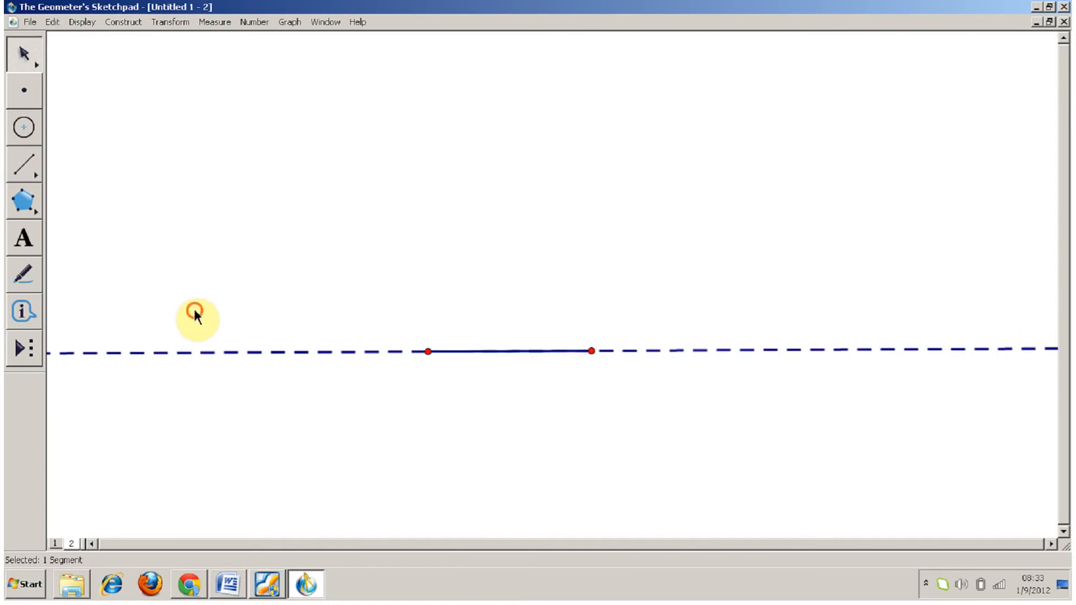
Step: Check the line style options for the dashed line, and hide that line while keeping the segment between its points
click(209, 352)
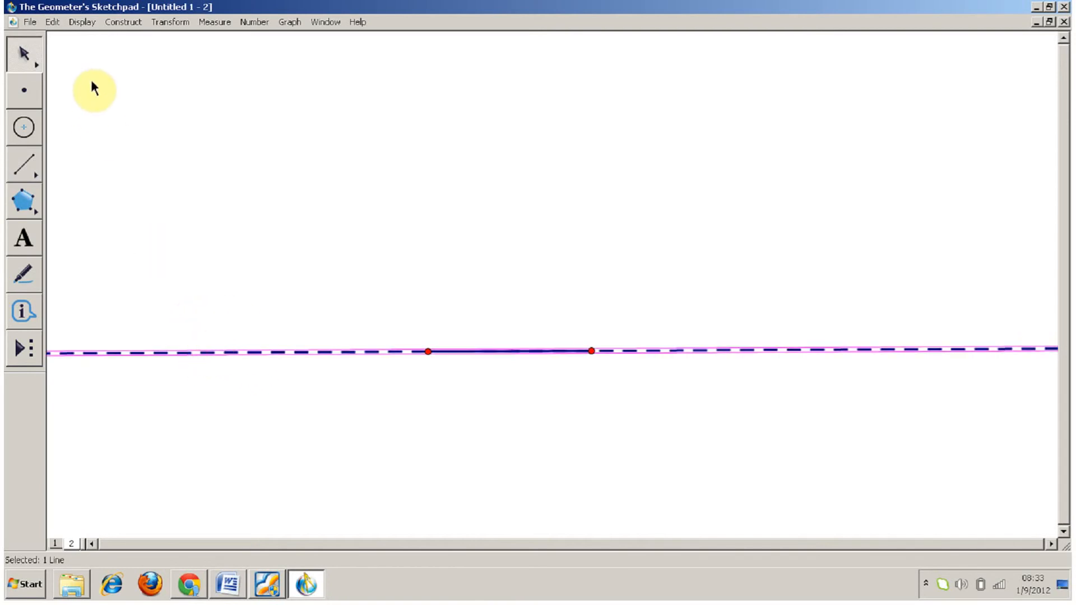
click(85, 23)
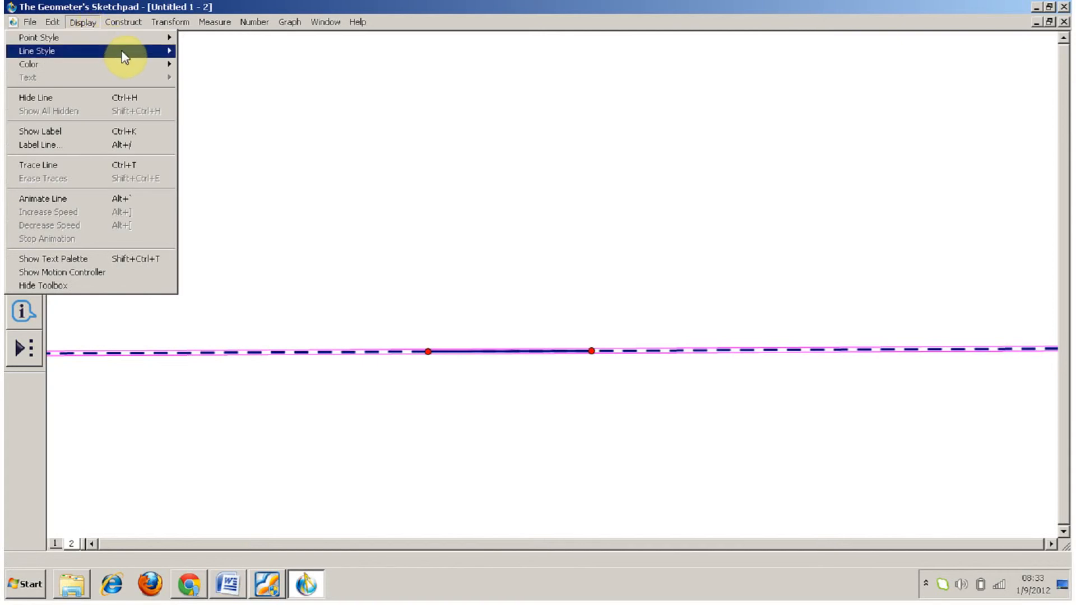
mouse_move(125, 53)
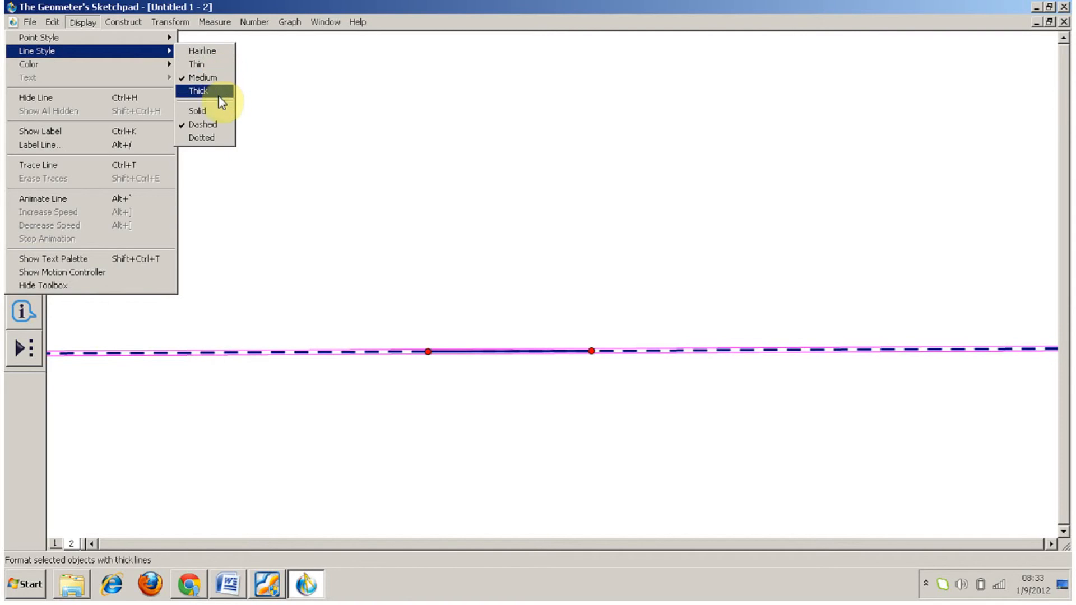
click(381, 200)
click(317, 319)
drag(300, 317, 375, 497)
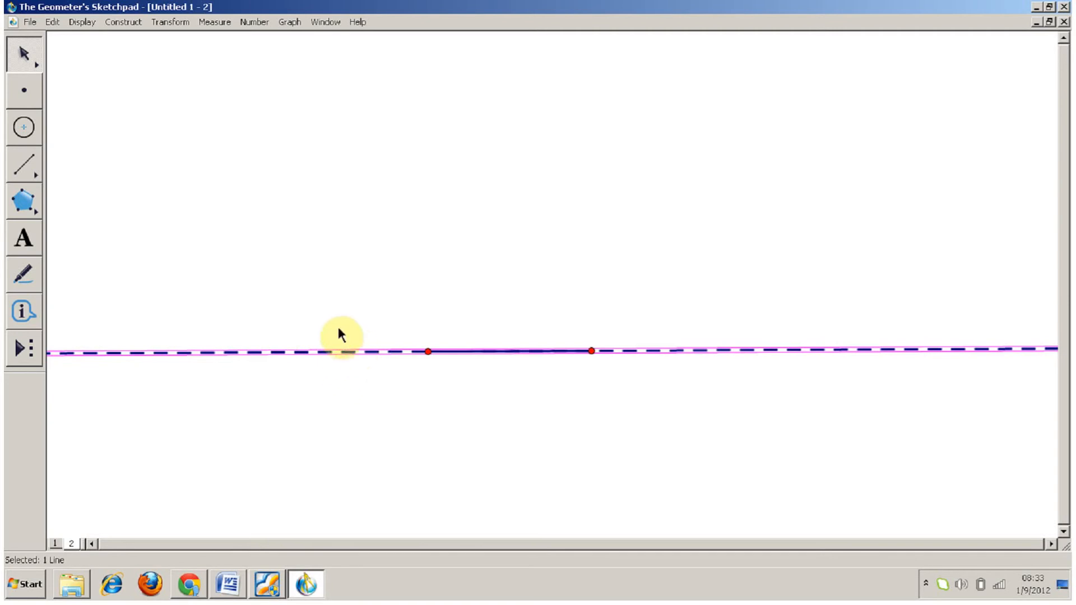
click(83, 22)
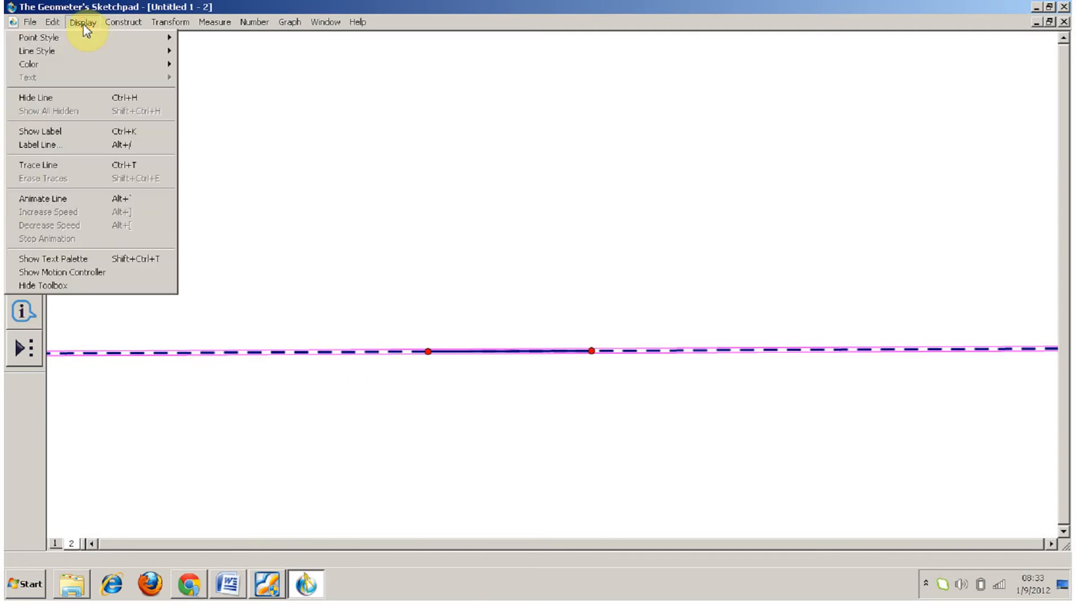
click(151, 101)
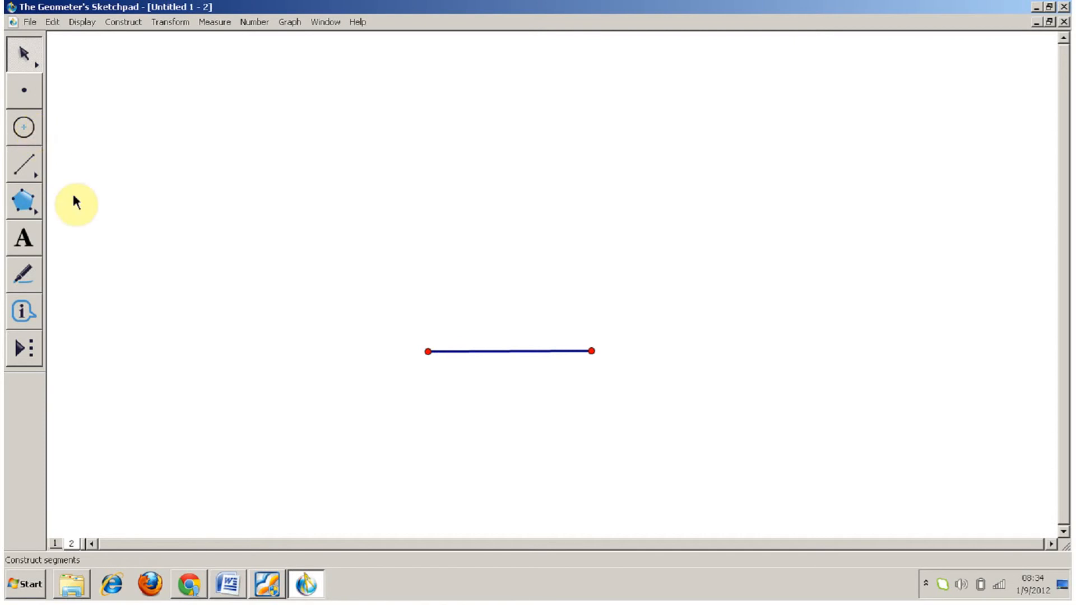
Step: Construct a line perpendicular to the base segment through its left endpoint
drag(32, 170, 140, 176)
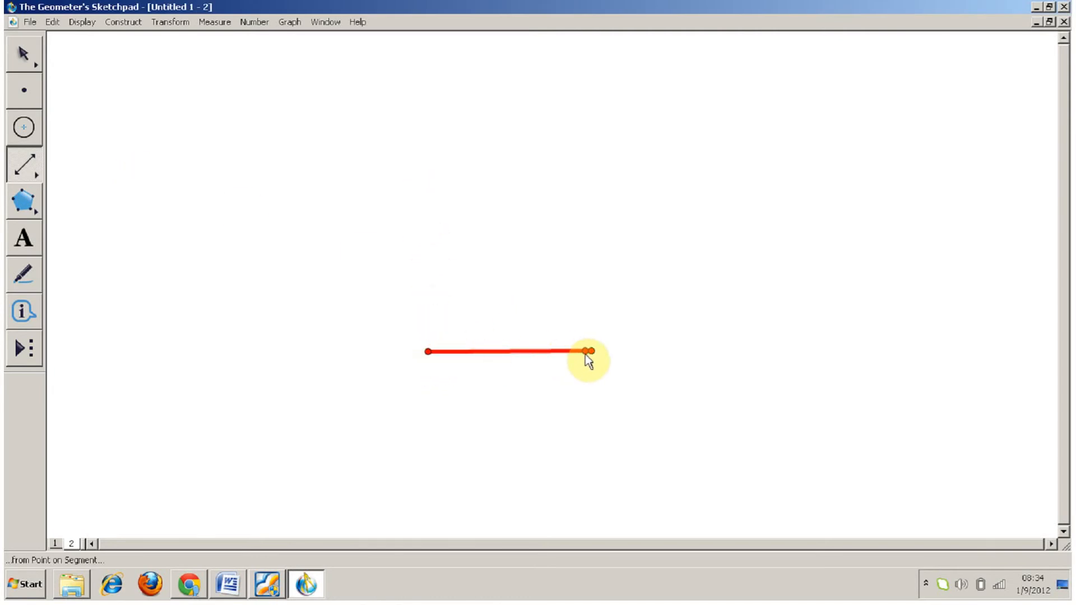
key(Escape)
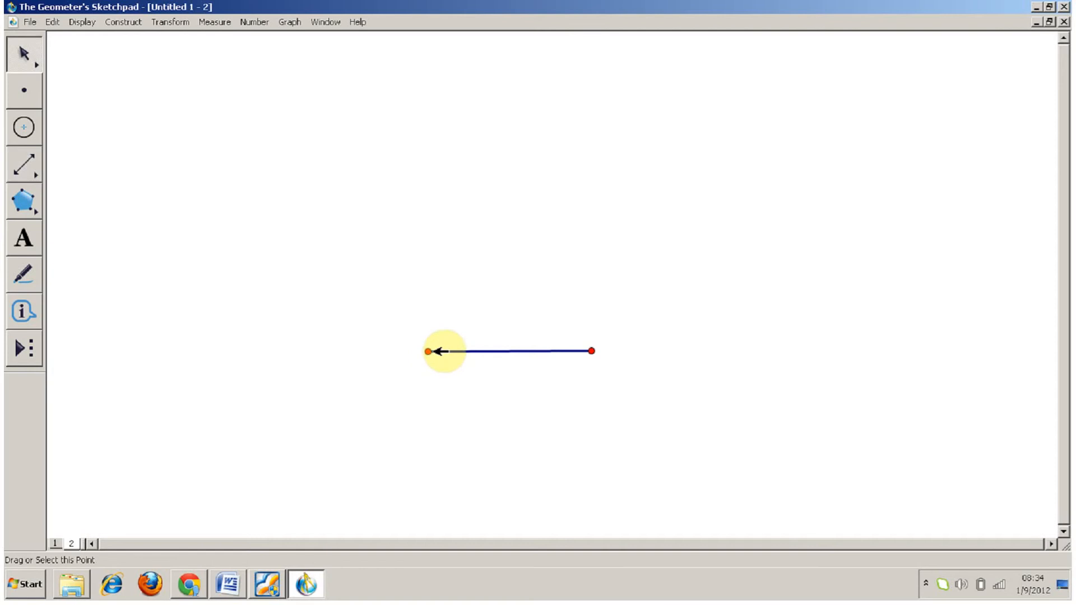
click(429, 351)
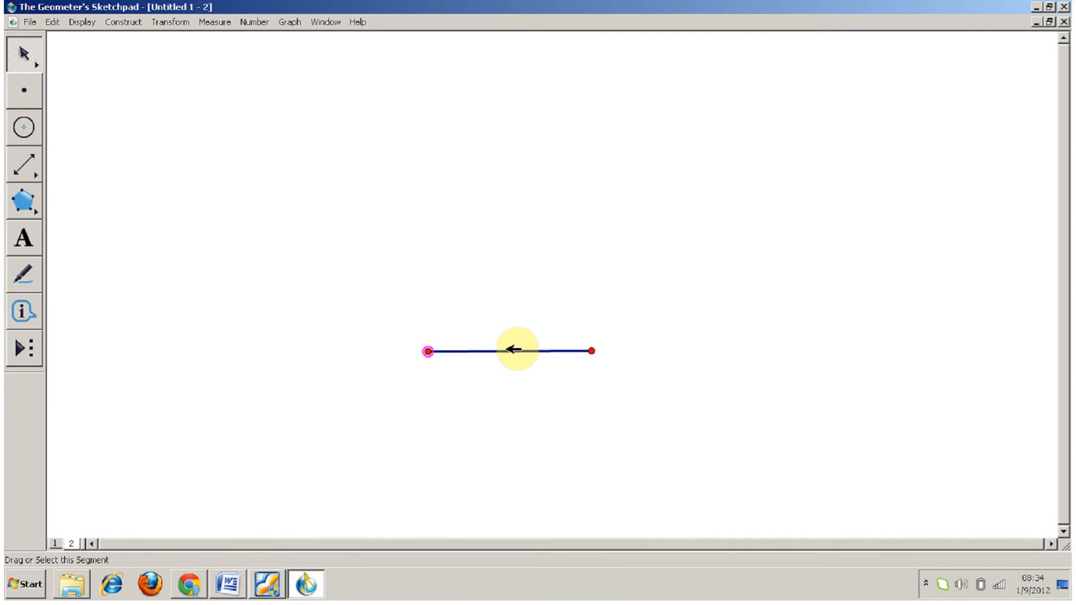
click(511, 351)
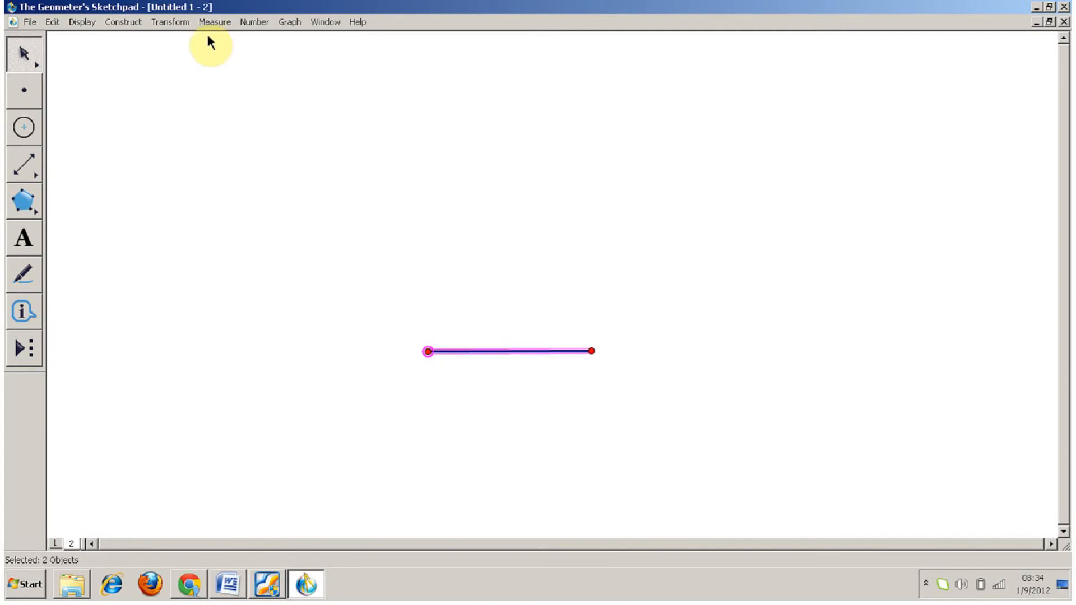
click(121, 23)
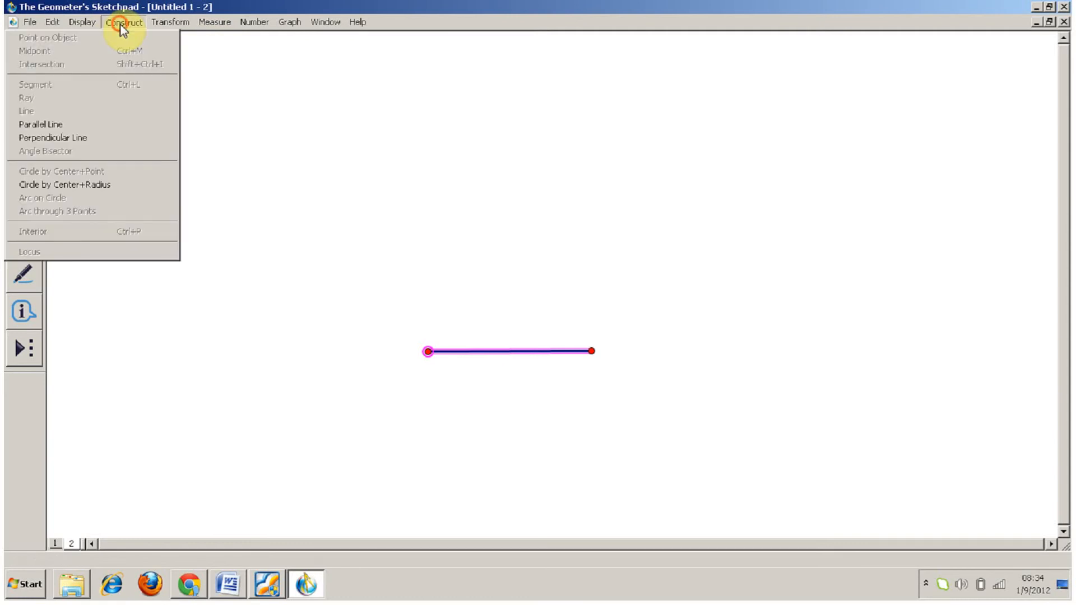
click(114, 141)
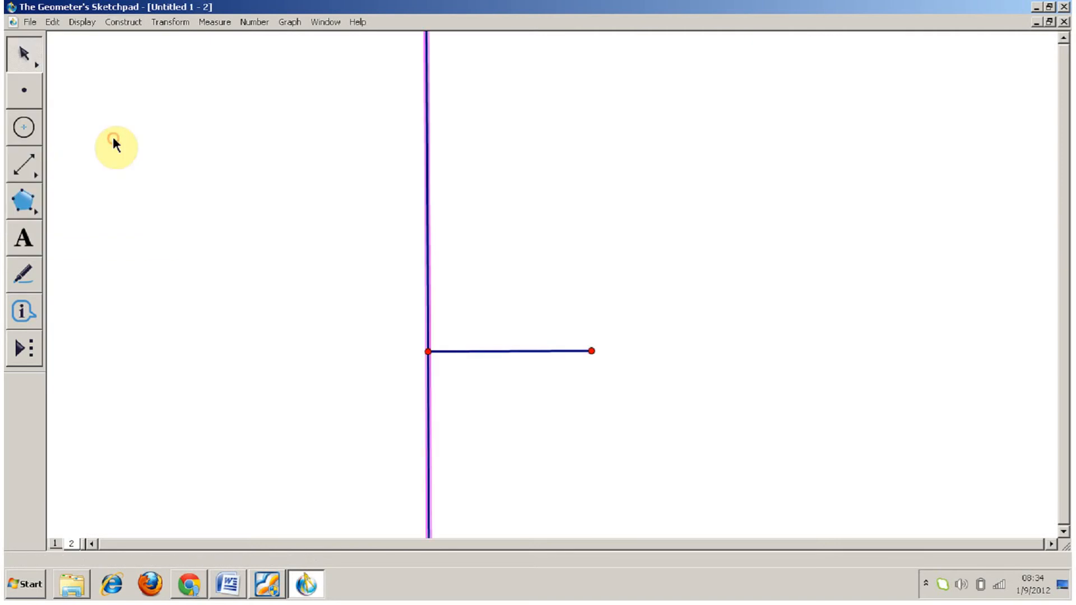
Step: Construct a second line perpendicular to the base segment through its right endpoint
click(590, 284)
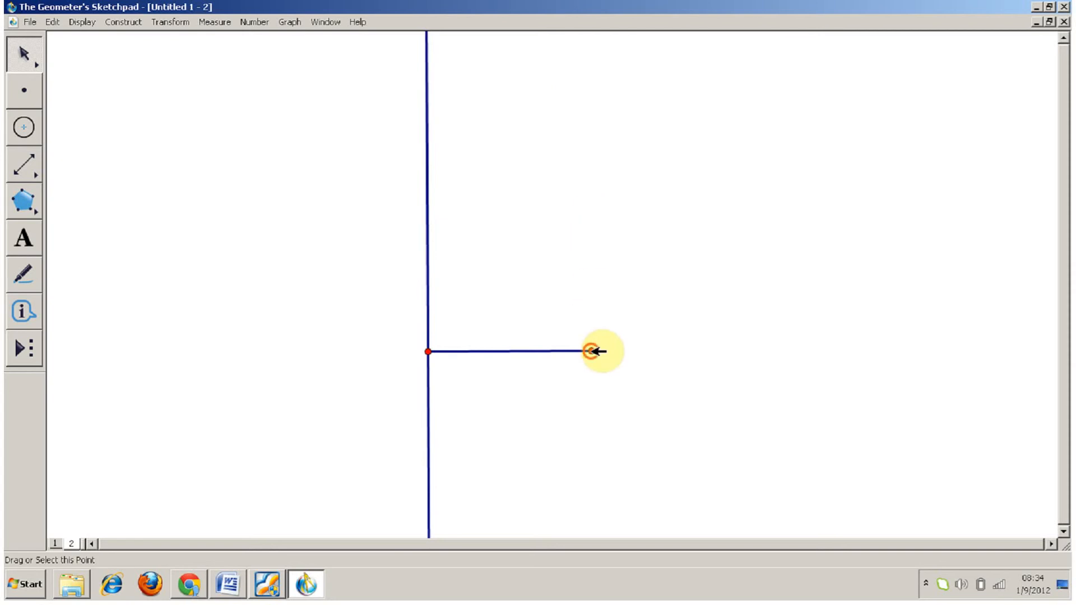
click(591, 351)
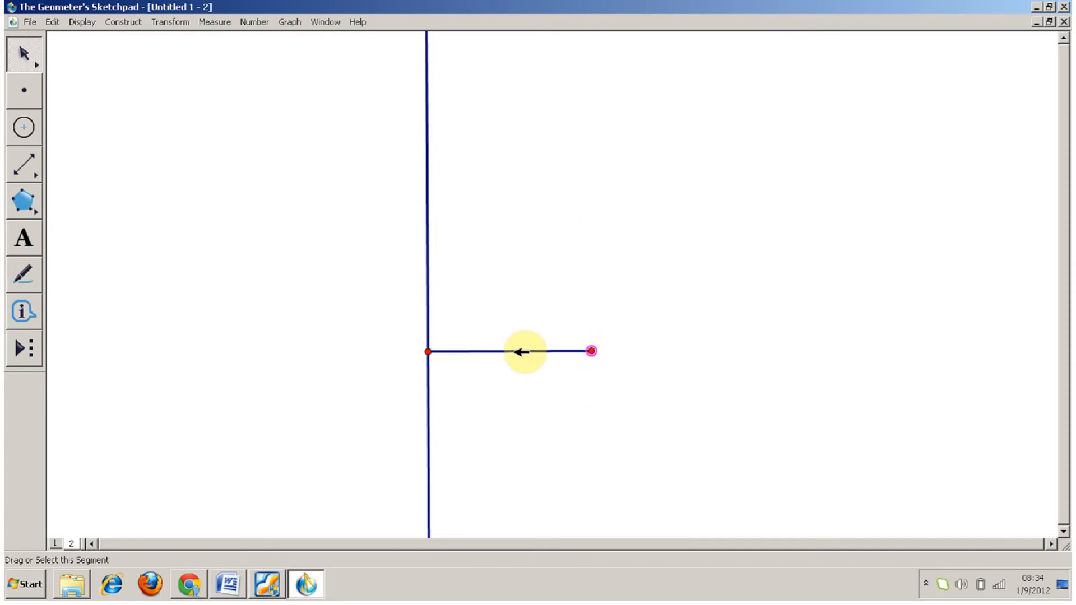
click(522, 351)
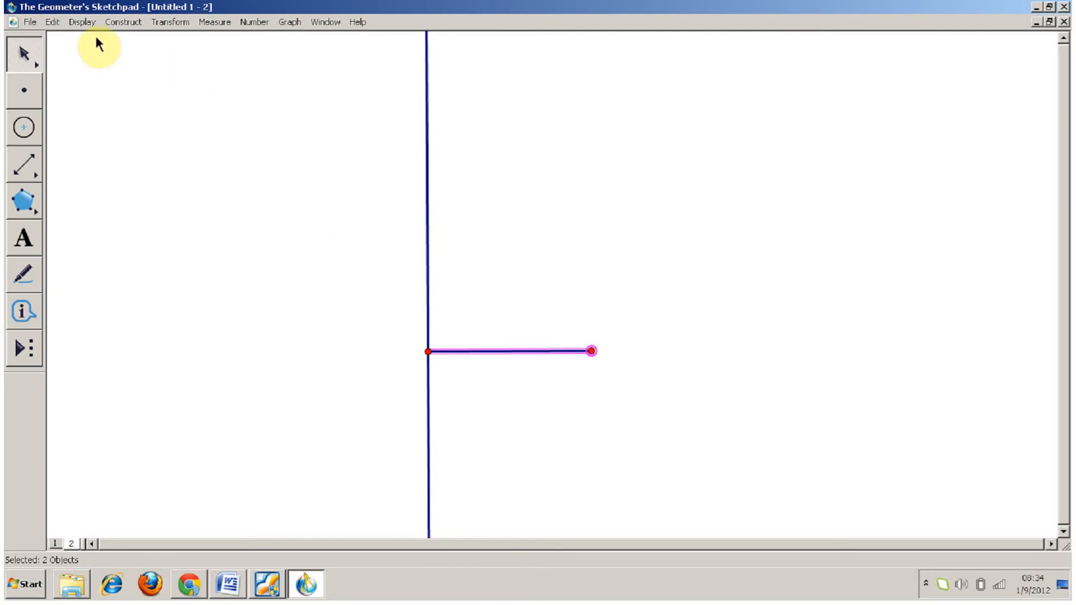
click(124, 24)
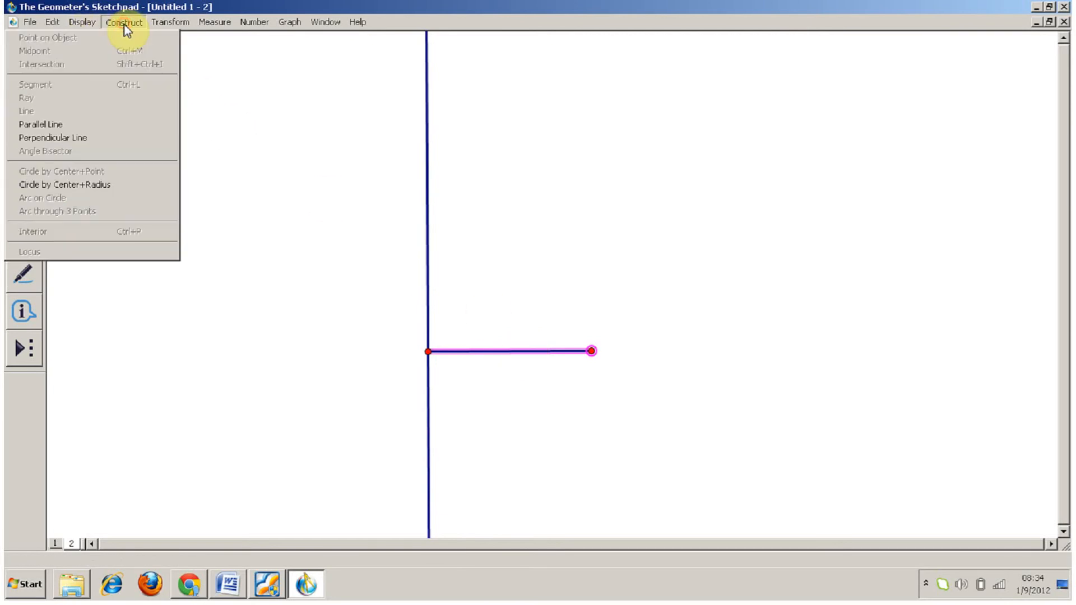
click(125, 143)
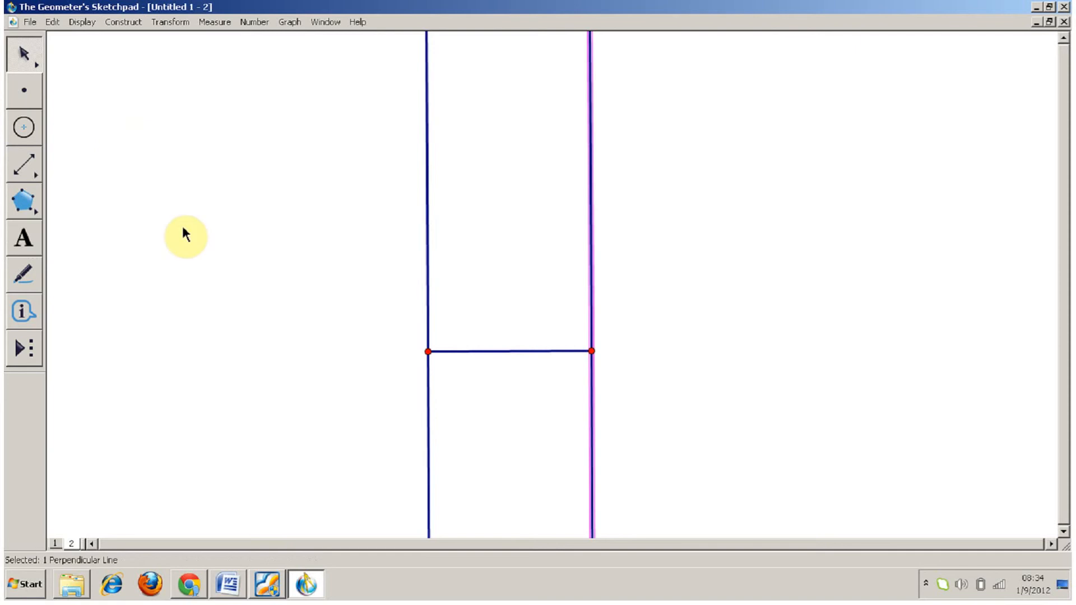
click(259, 343)
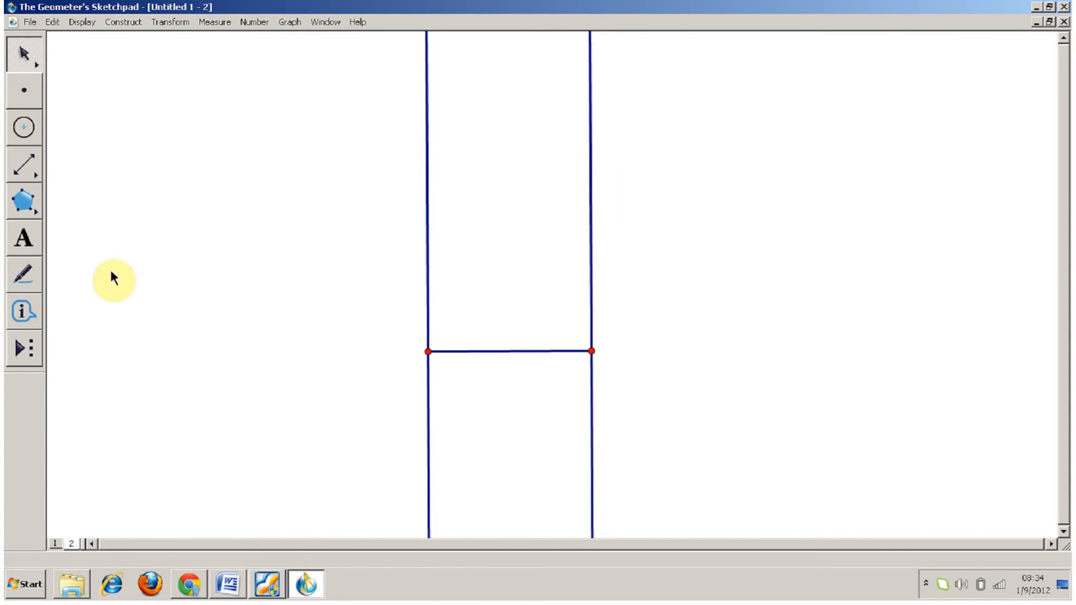
Step: Construct a circle centred on the left endpoint through the right endpoint, and mark its upper intersection with the left perpendicular line
click(26, 128)
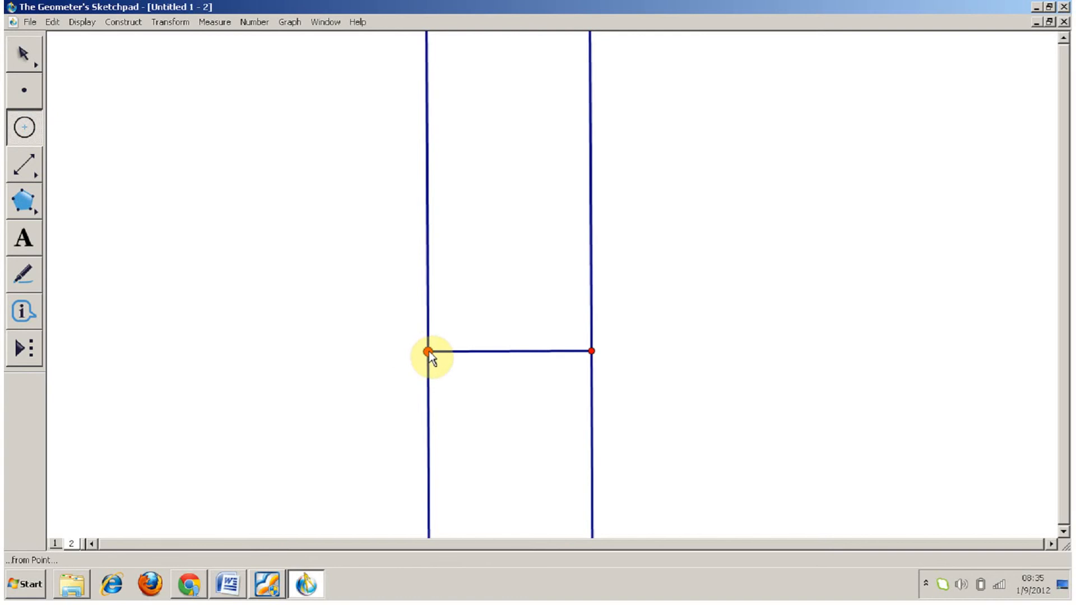
drag(427, 352, 593, 351)
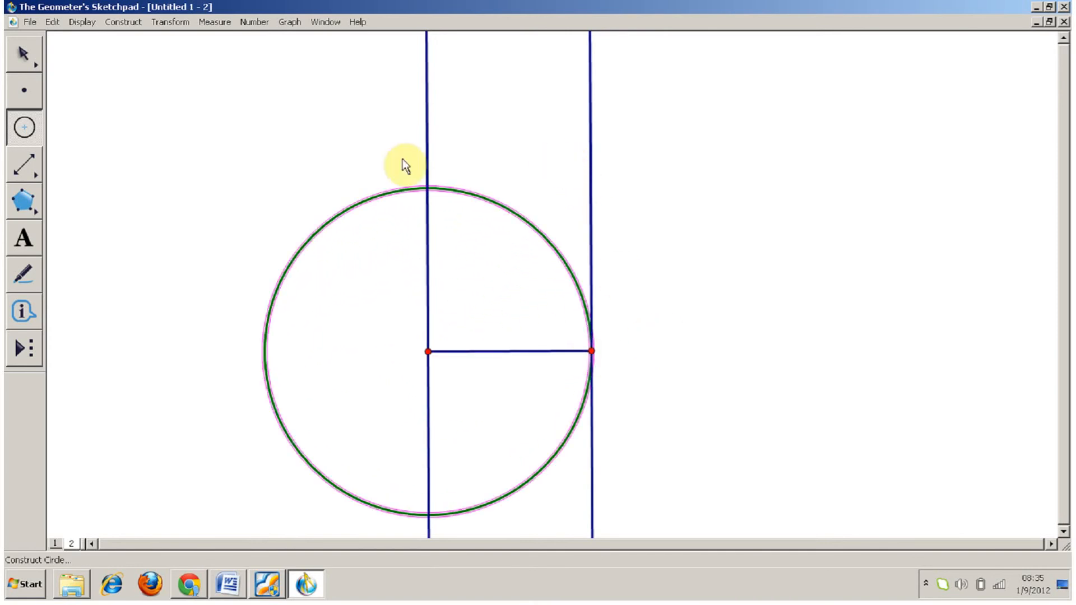
click(24, 53)
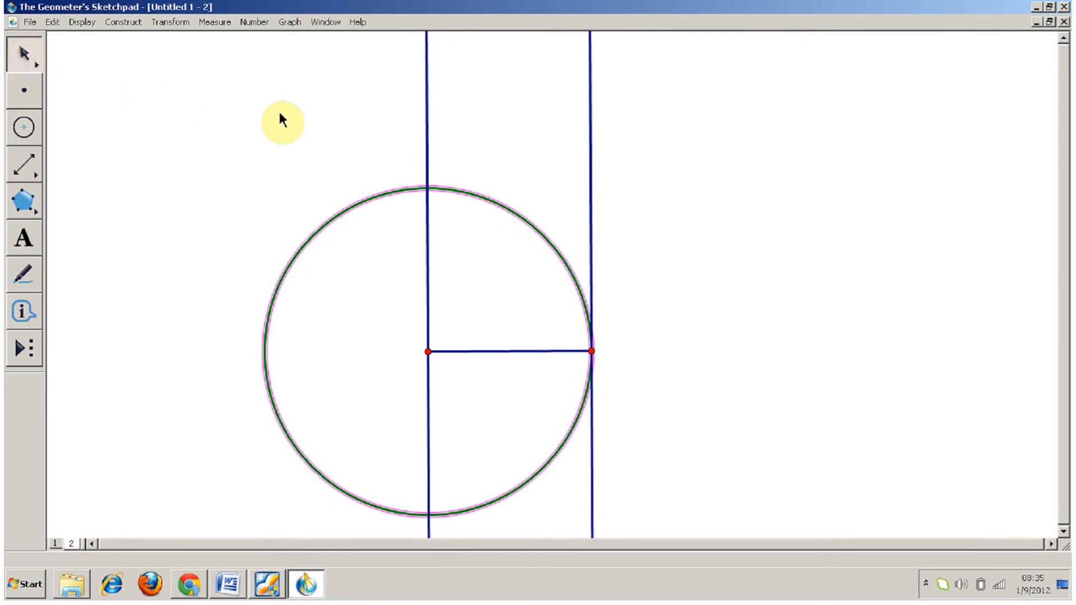
click(436, 188)
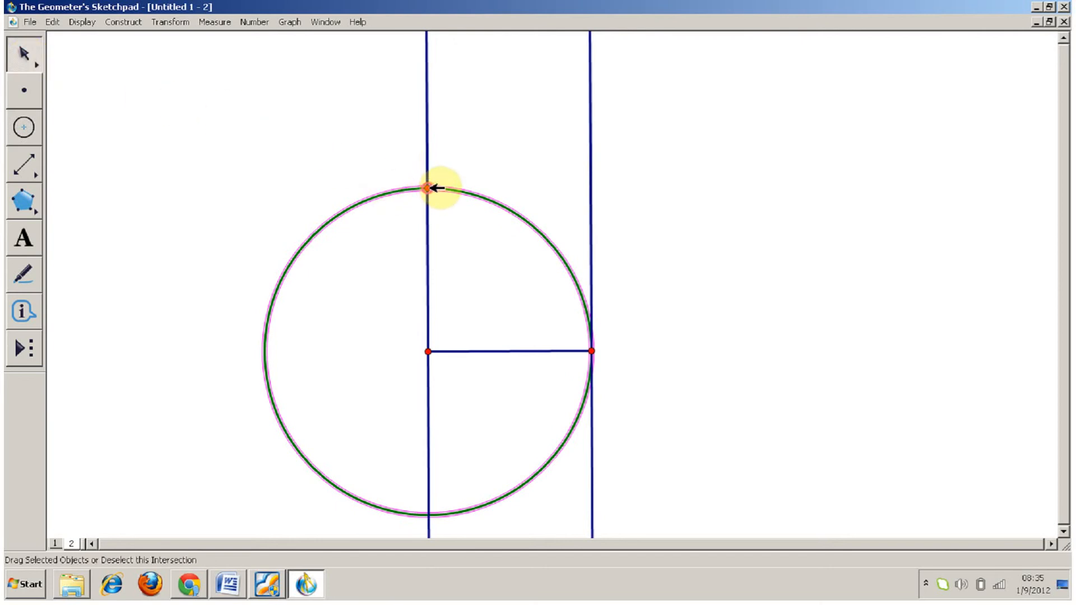
click(498, 285)
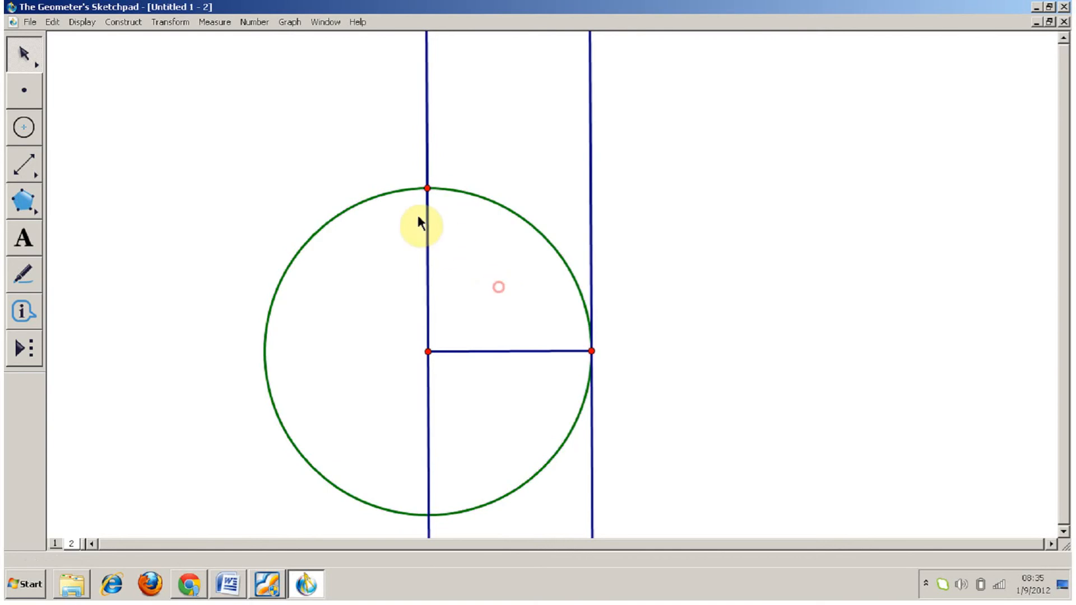
Step: Construct a line parallel to the base segment through the circle's upper intersection point
click(432, 187)
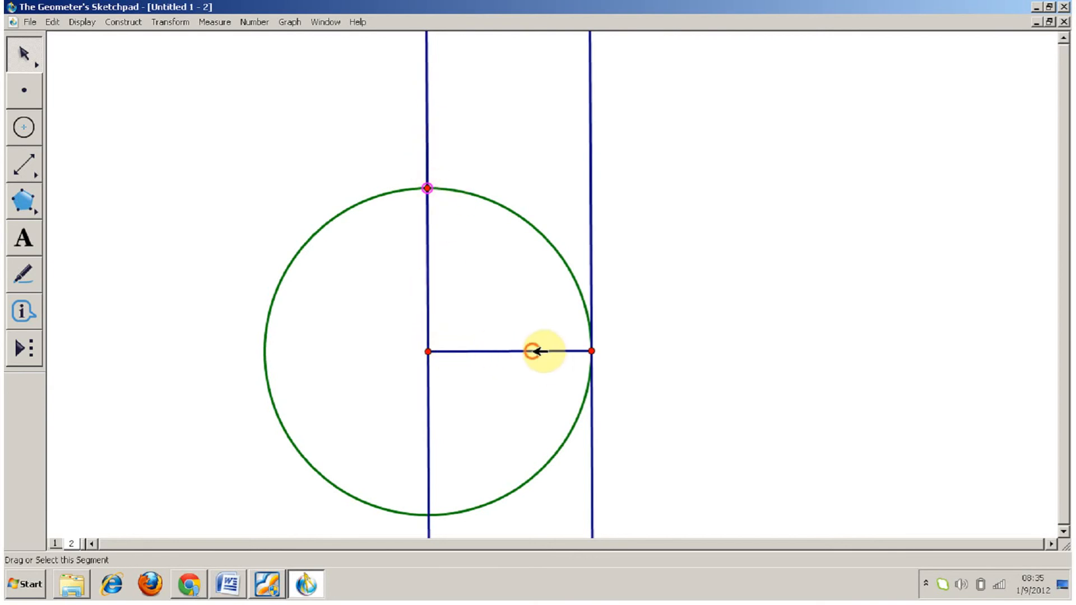
click(533, 351)
click(121, 23)
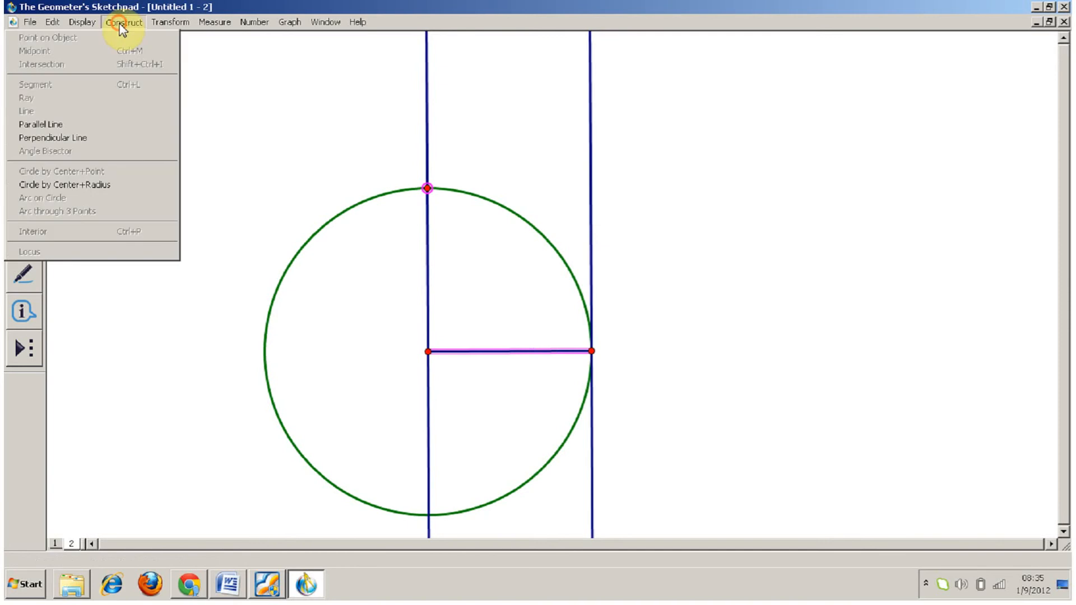
click(107, 126)
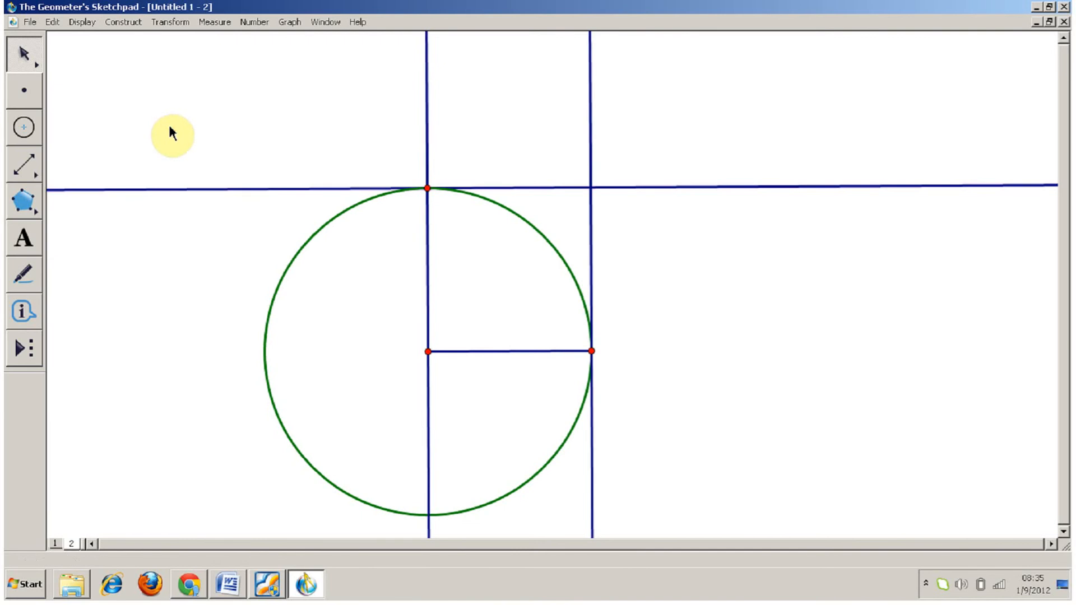
Step: Make the construction lines dashed and construct segments between the four corner points to form the square's sides
drag(31, 171, 64, 171)
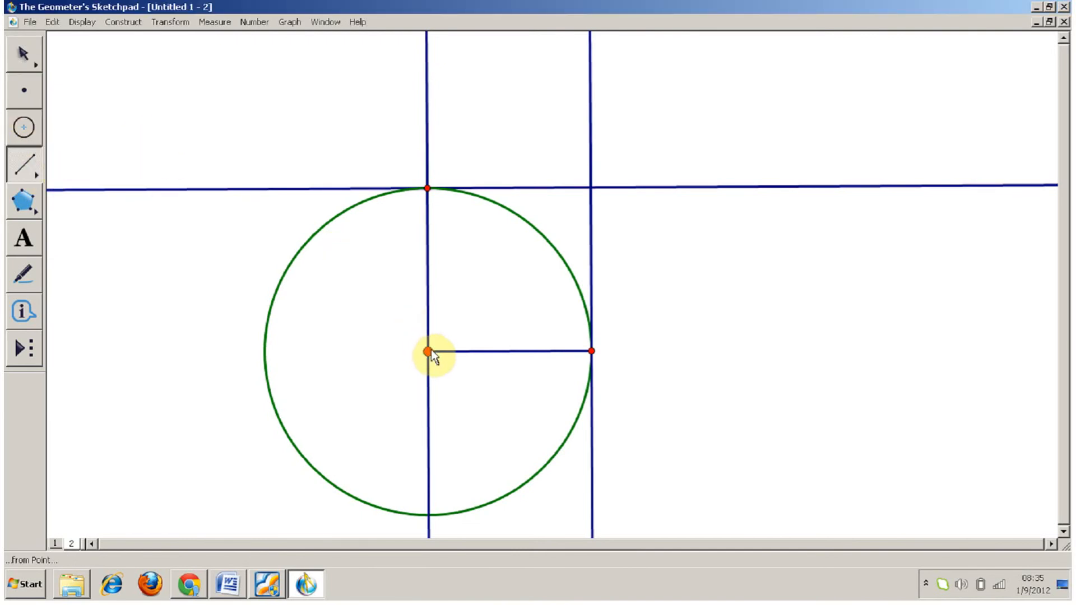
drag(428, 351, 592, 351)
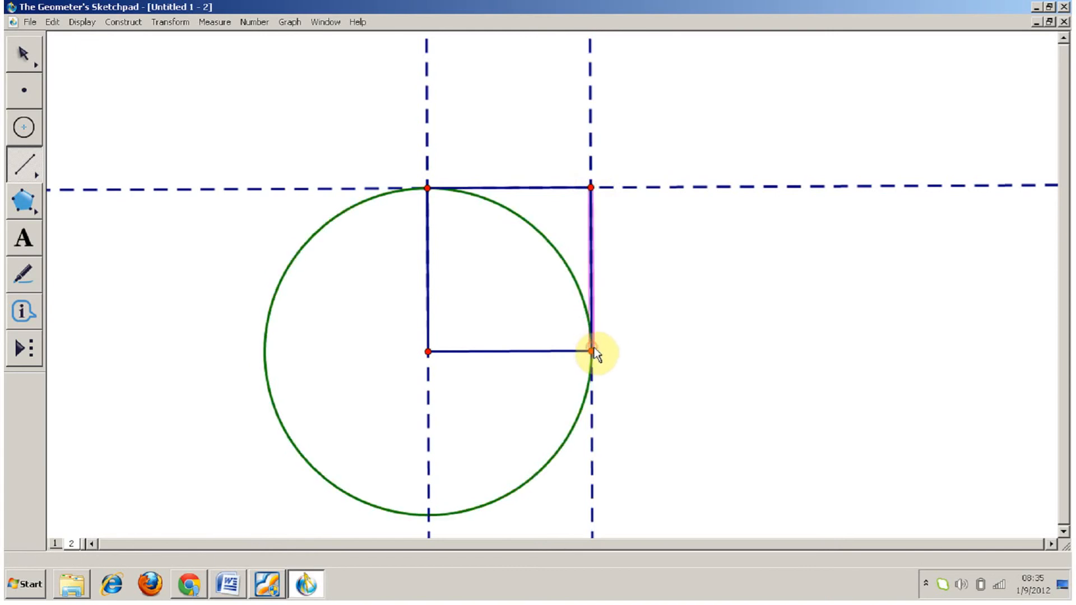
key(Escape)
Step: Hide the two perpendicular lines, the parallel line and the circle, keeping only the square's sides and corner points
drag(325, 125, 788, 73)
key(ctrl+h)
drag(264, 127, 431, 369)
click(279, 148)
drag(259, 115, 353, 291)
key(ctrl+f)
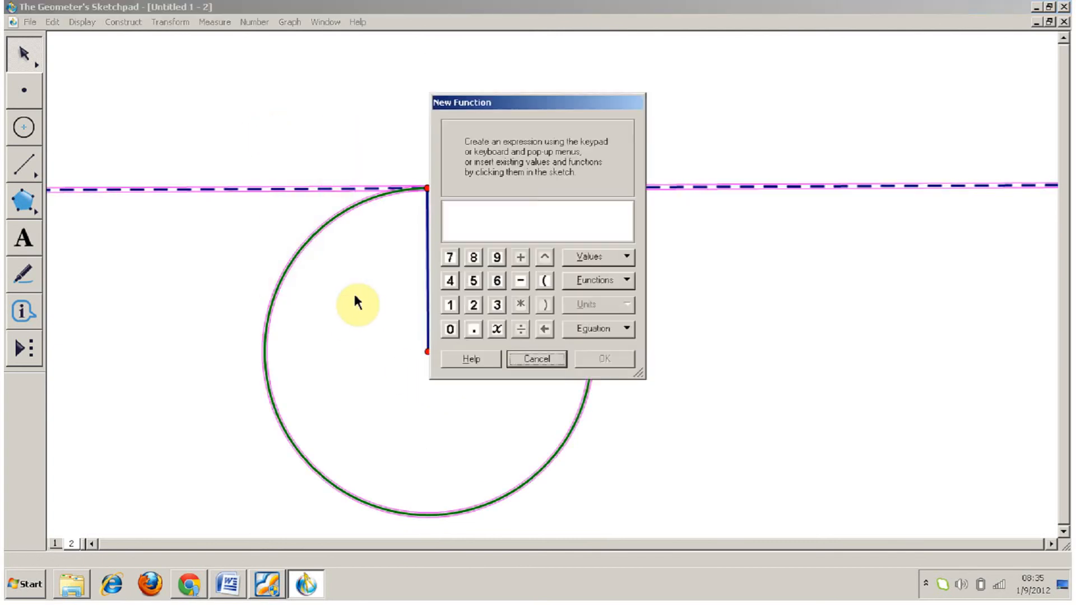
click(526, 358)
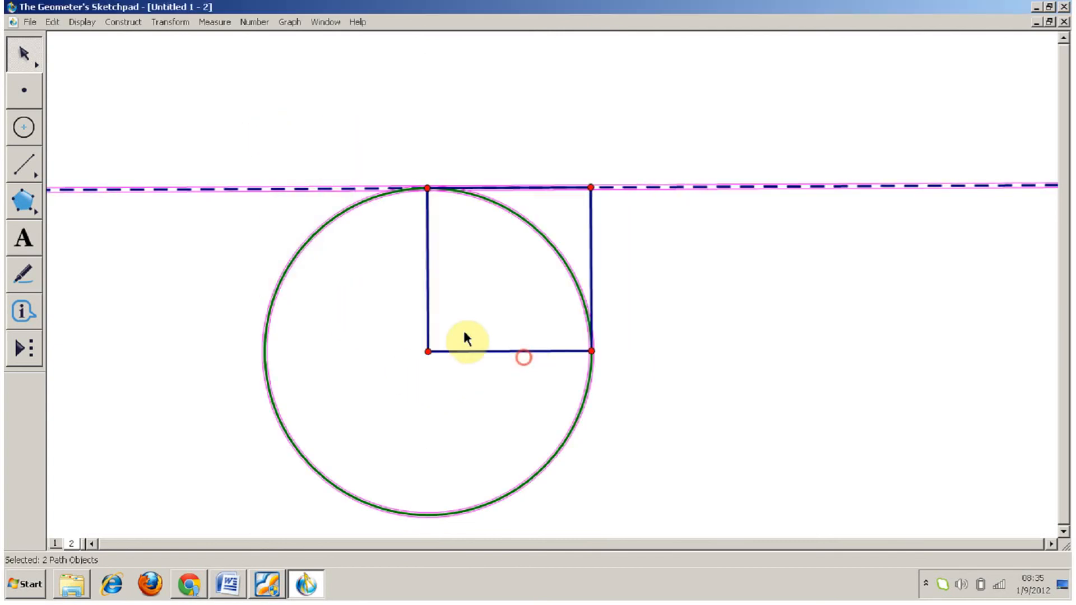
drag(301, 110, 349, 268)
key(ctrl+h)
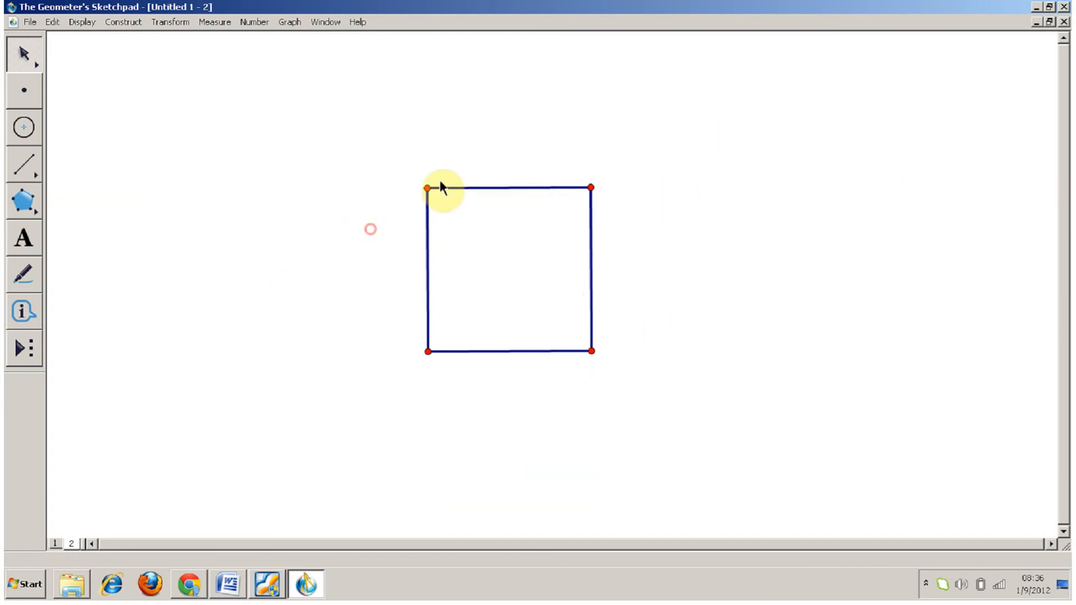
Step: Test the square by moving its upper-left, upper-right and lower-right corners to new positions
drag(428, 188, 389, 199)
click(317, 249)
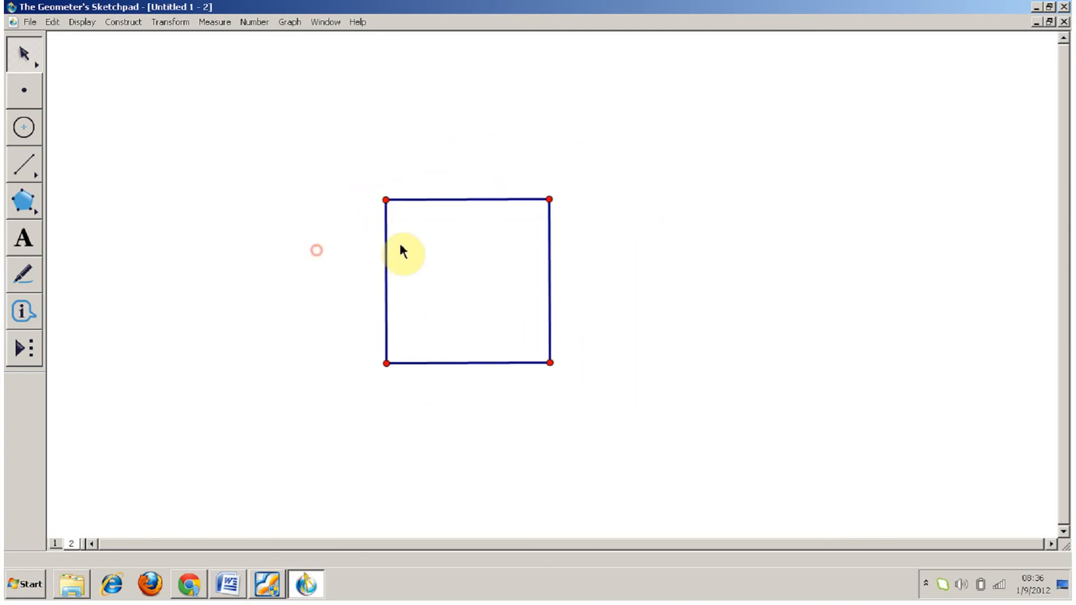
drag(549, 199, 590, 174)
click(631, 248)
mouse_move(583, 335)
mouse_down()
mouse_move(540, 329)
mouse_move(479, 363)
mouse_move(334, 329)
mouse_move(497, 254)
mouse_move(409, 438)
mouse_move(375, 238)
mouse_move(562, 401)
mouse_move(329, 326)
mouse_move(556, 300)
mouse_move(620, 360)
mouse_move(511, 312)
mouse_move(408, 421)
mouse_move(581, 336)
mouse_up()
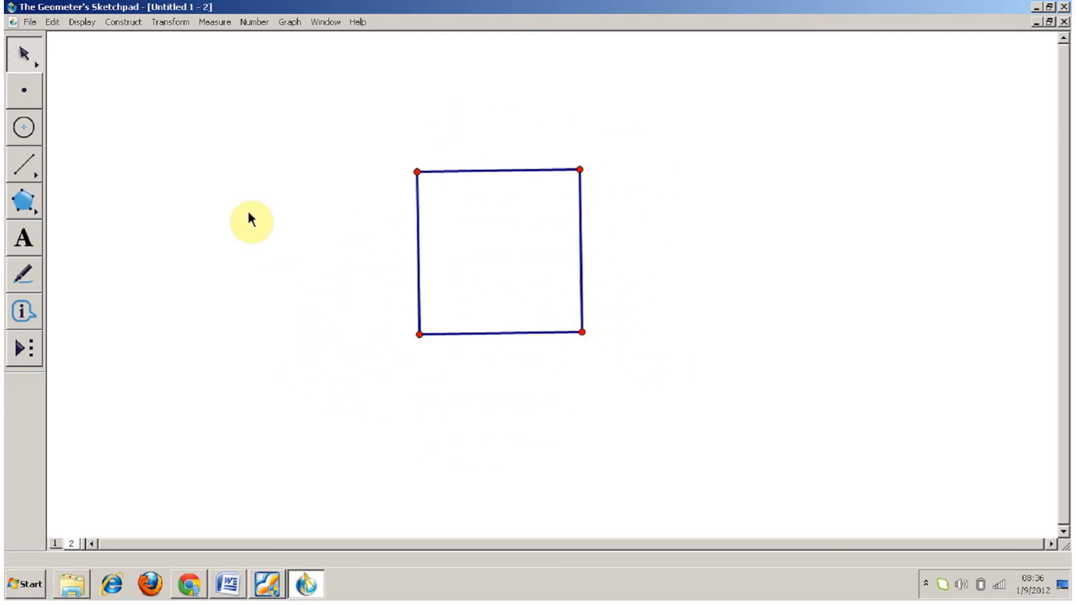
Step: Show all hidden construction objects and shrink the square by moving its lower-right corner inward along the base
click(87, 23)
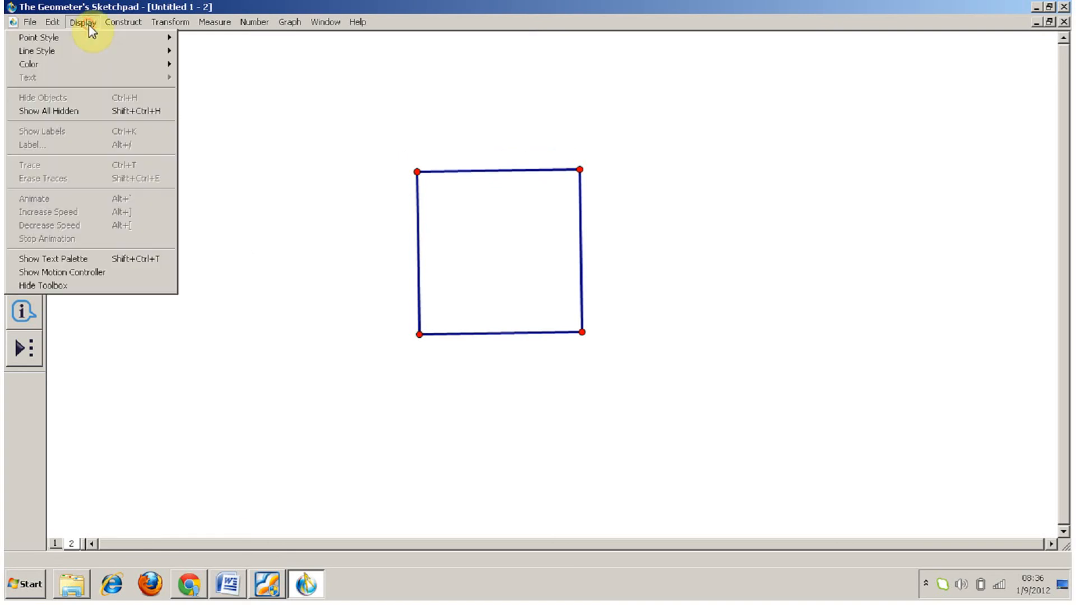
click(94, 110)
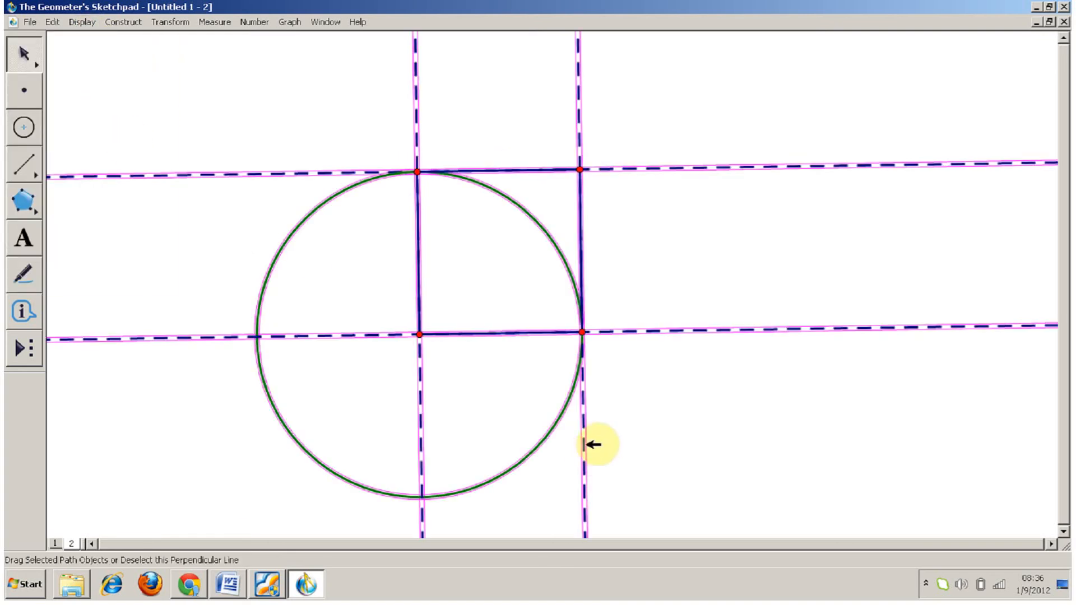
click(633, 424)
click(585, 332)
drag(585, 331, 557, 350)
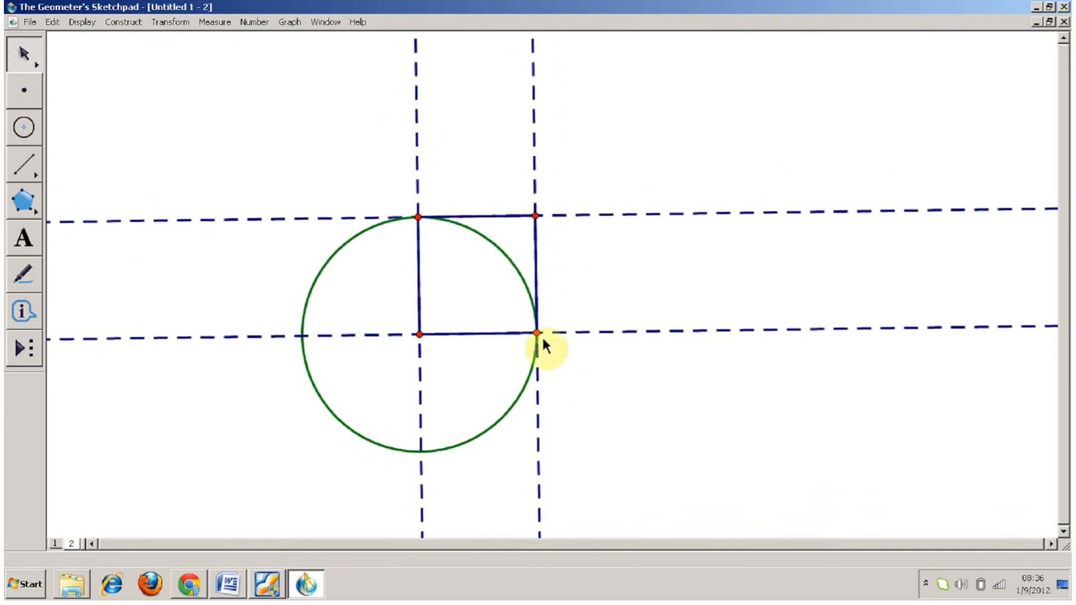
Step: Hide the circle and all dashed construction lines again, leaving only the resized square
drag(234, 126, 358, 507)
key(ctrl+h)
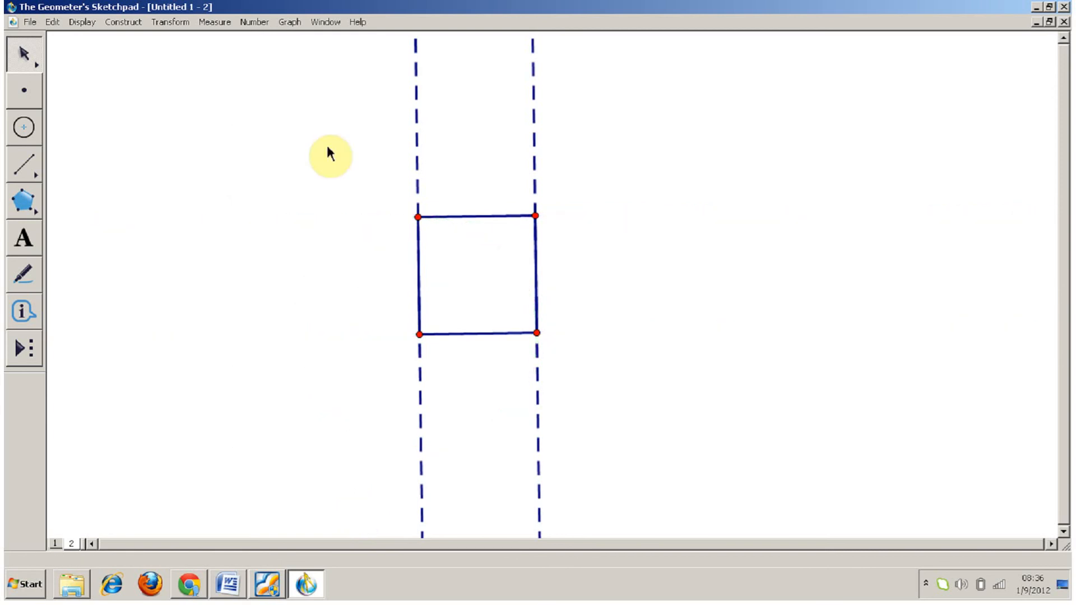
drag(325, 142, 751, 68)
key(ctrl+h)
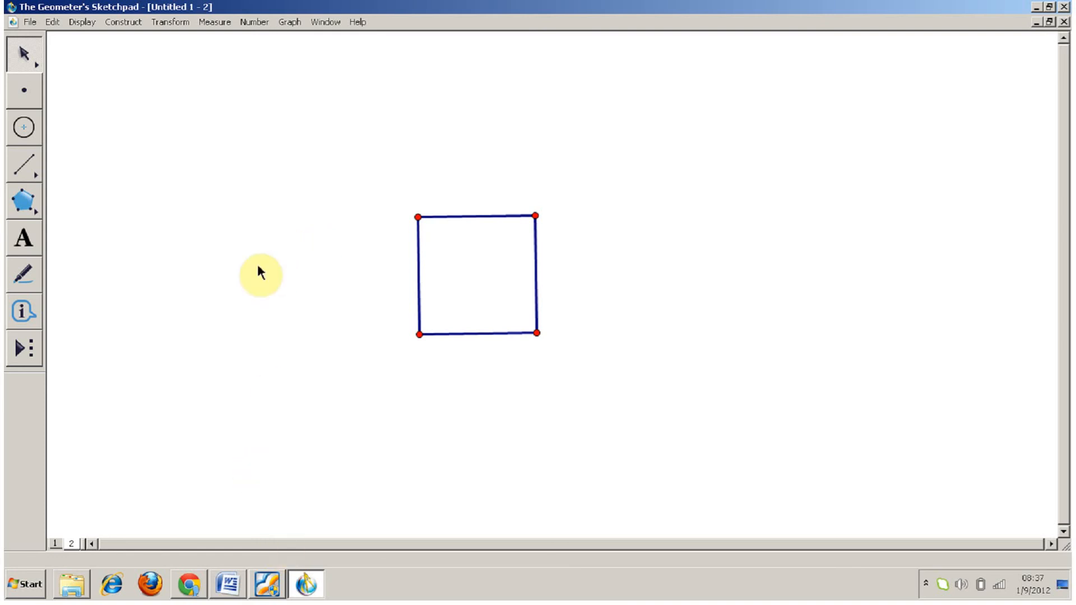
click(926, 596)
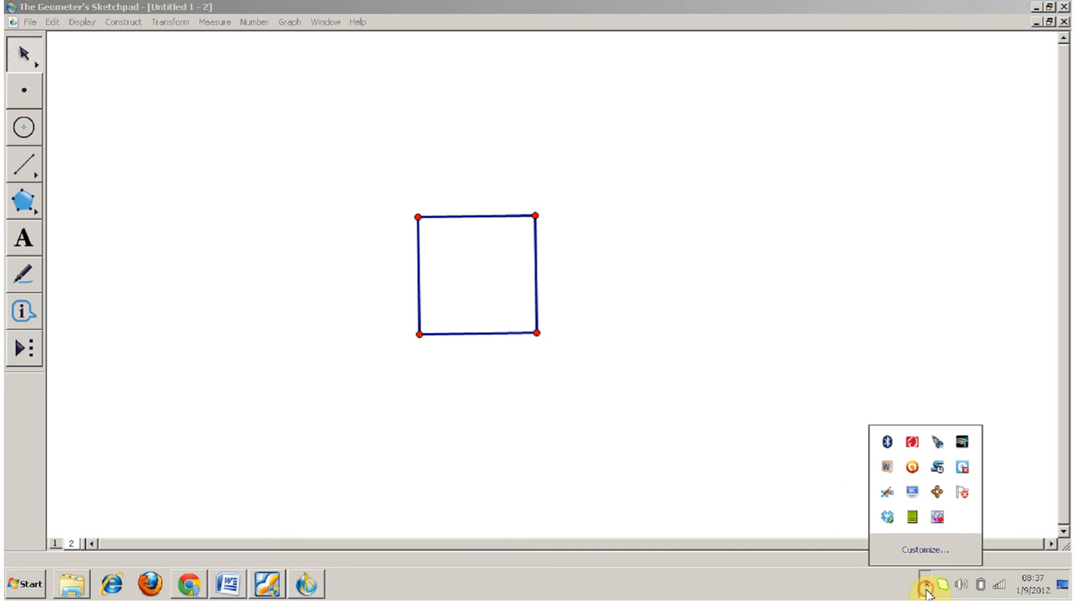
click(937, 518)
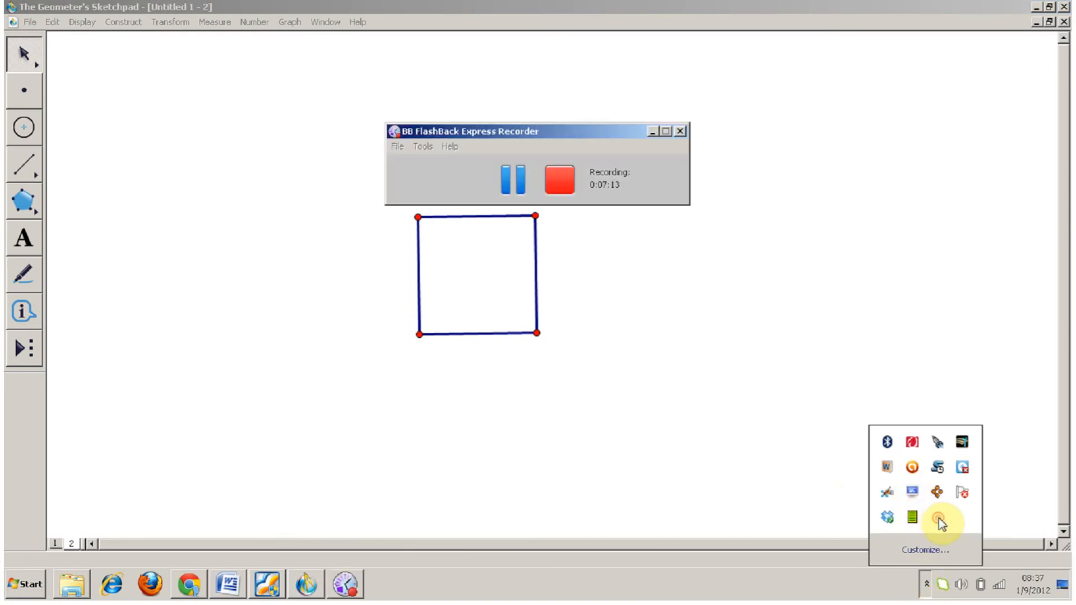